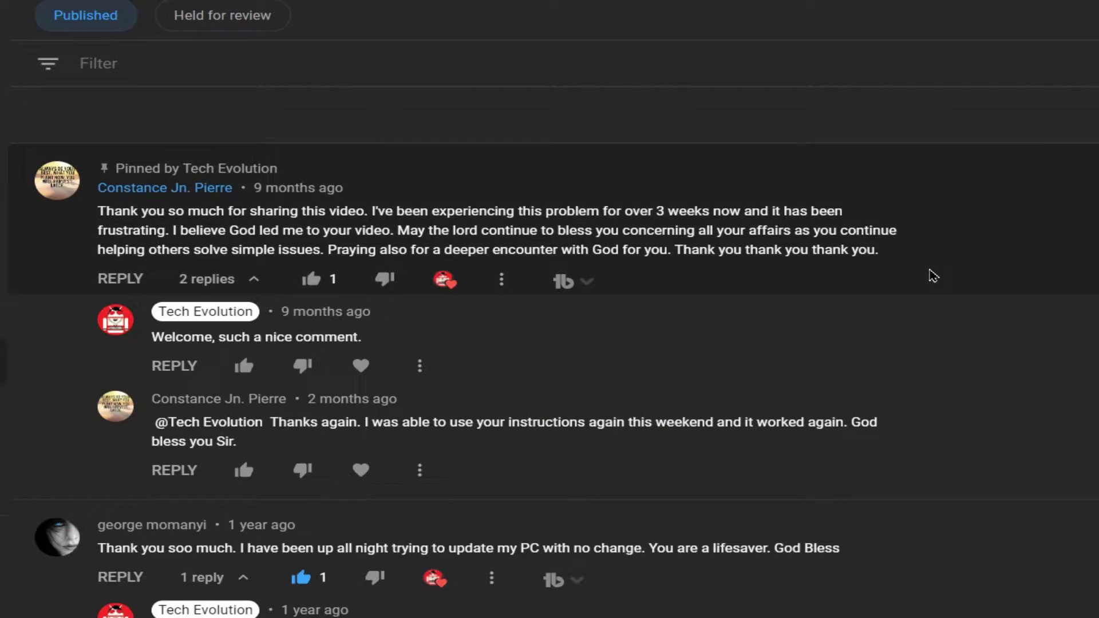
Open the DLL-files.com d3dx9_42.dll page from the Google search results
scroll(932, 275, down, 5)
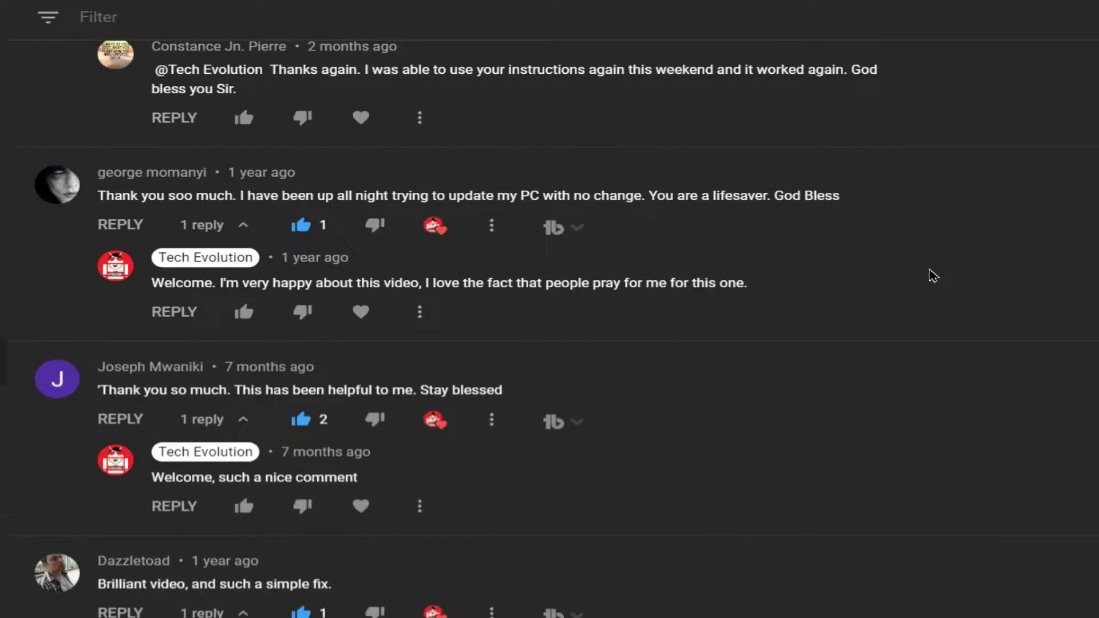
scroll(933, 276, down, 8)
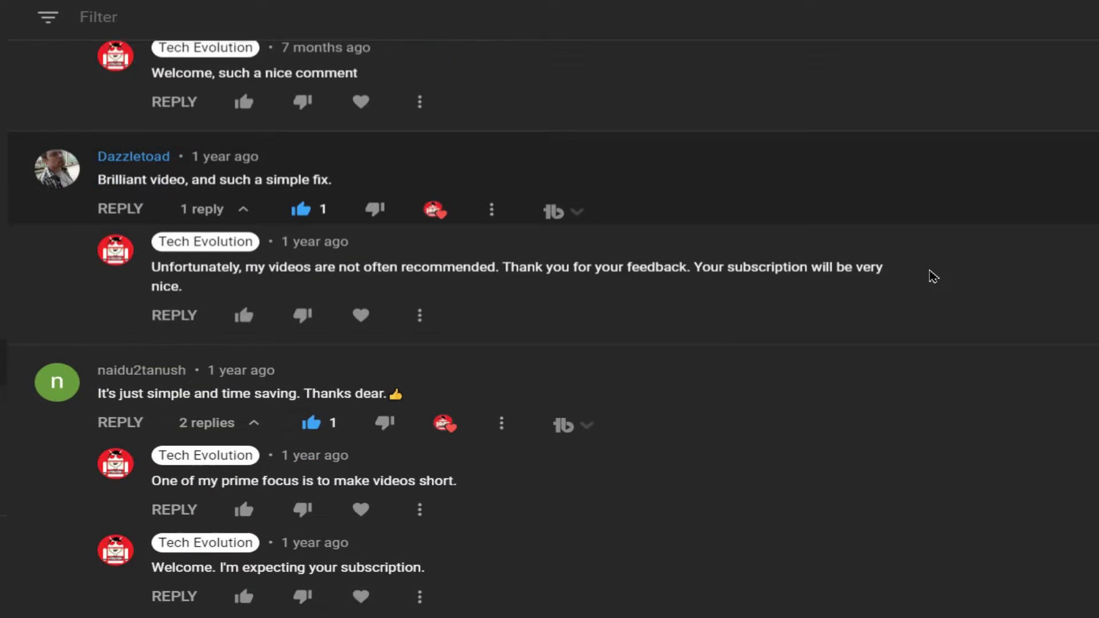
scroll(933, 276, down, 10)
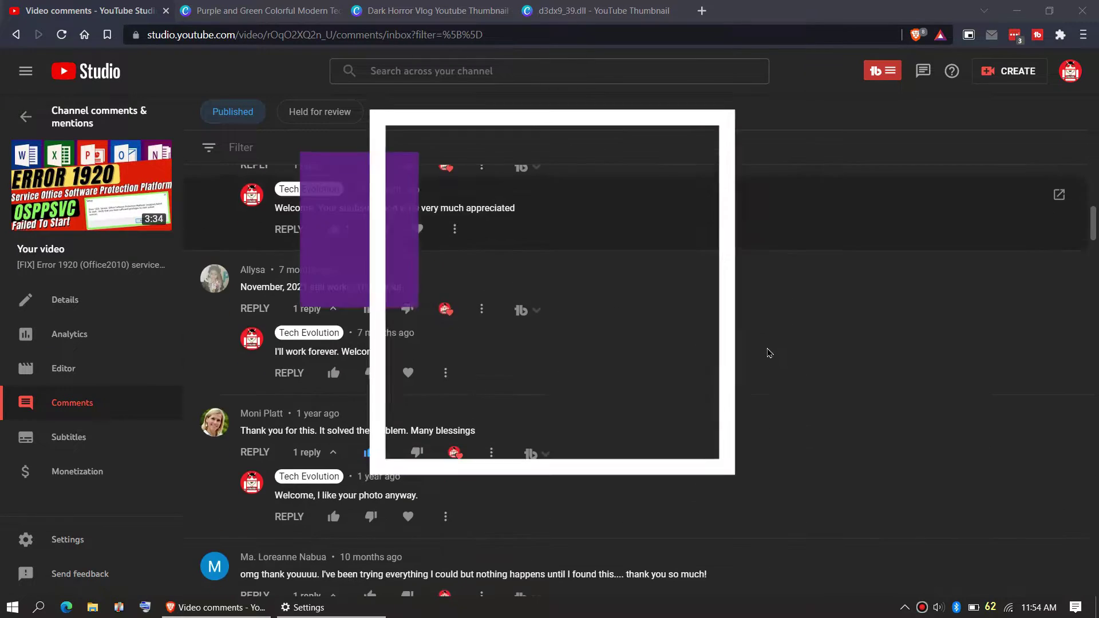
scroll(769, 352, down, 15)
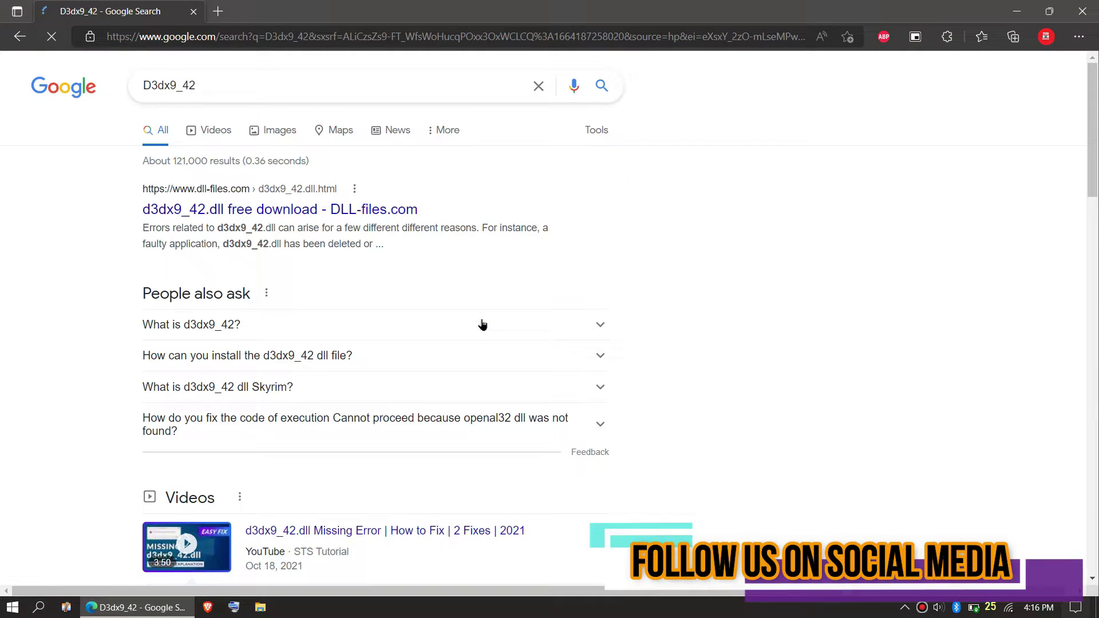
scroll(502, 285, down, 20)
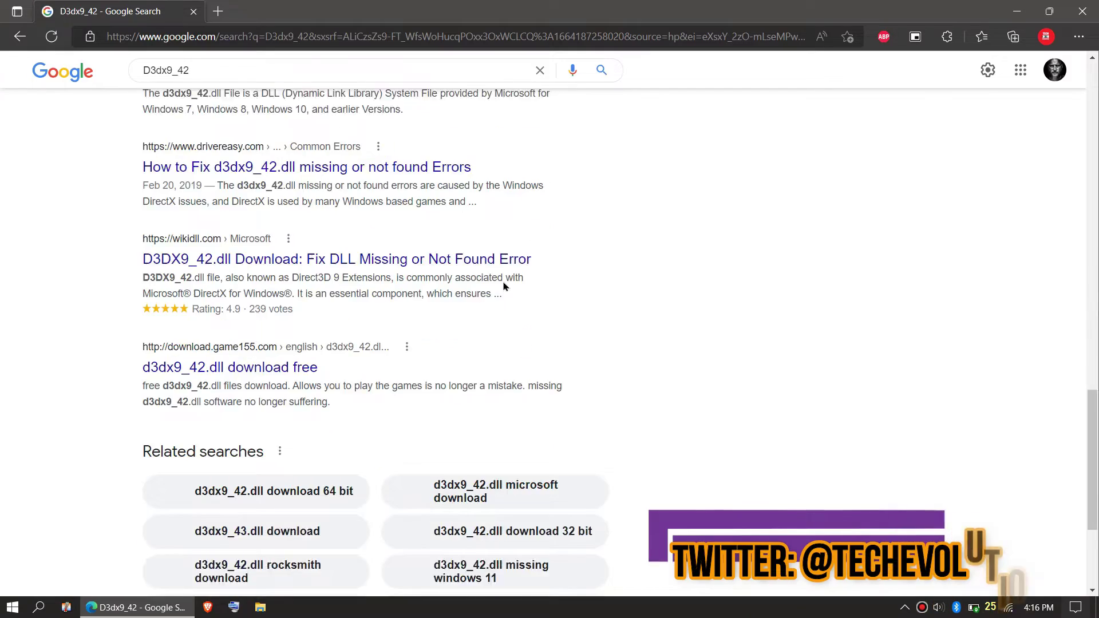
scroll(504, 287, up, 19)
scroll(504, 287, up, 1)
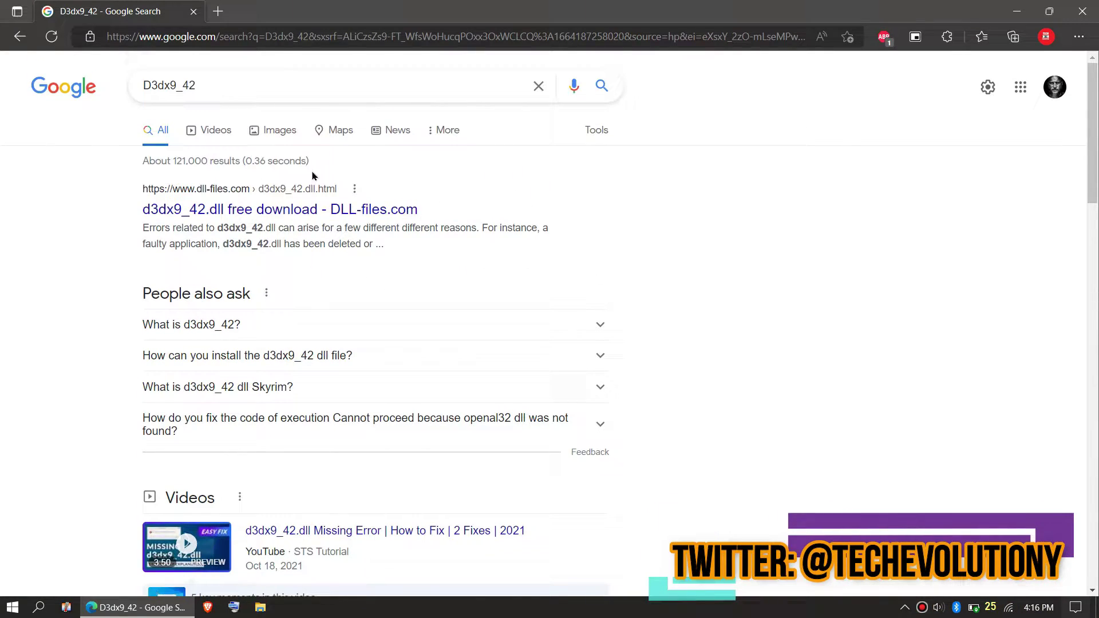
click(303, 211)
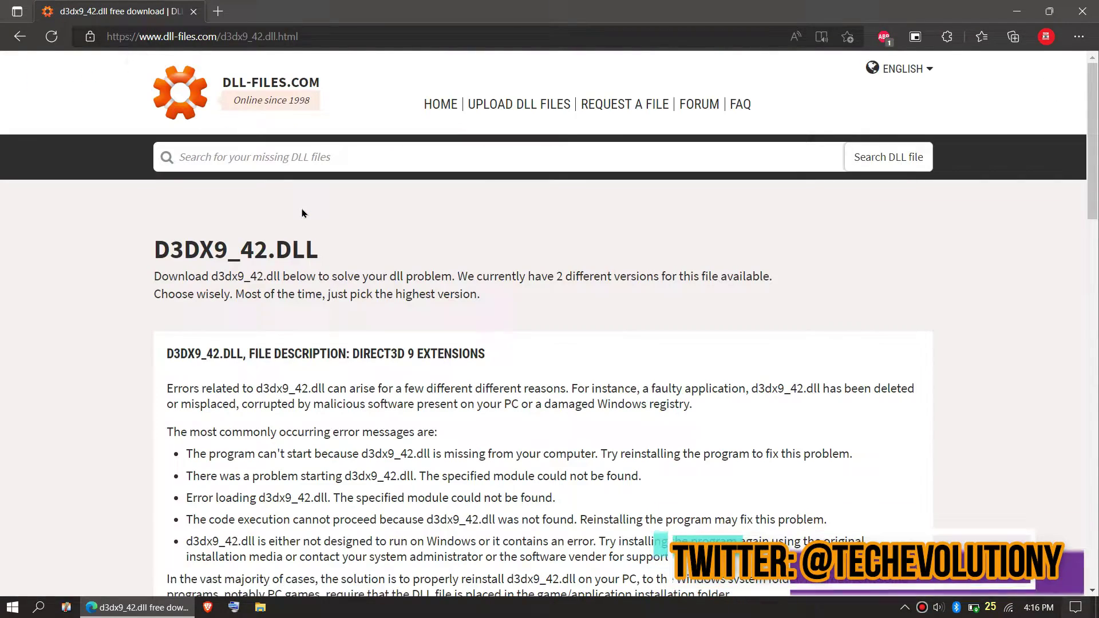
Highlight the 64-bit and 32-bit 9.27.952.3001 download entries on the page
click(292, 36)
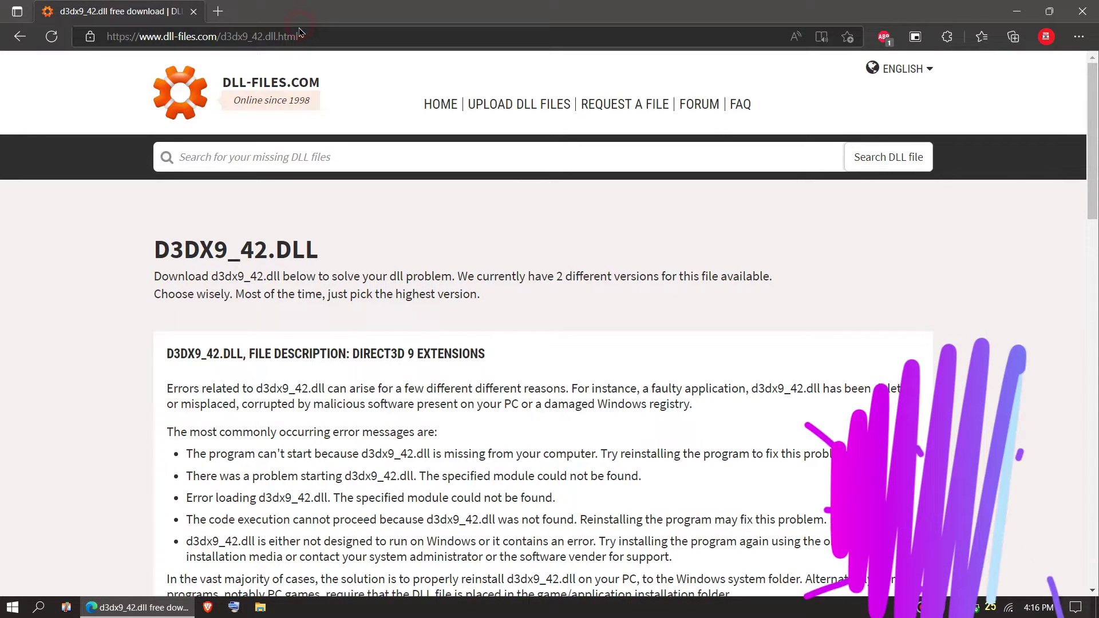
click(25, 375)
scroll(63, 350, down, 10)
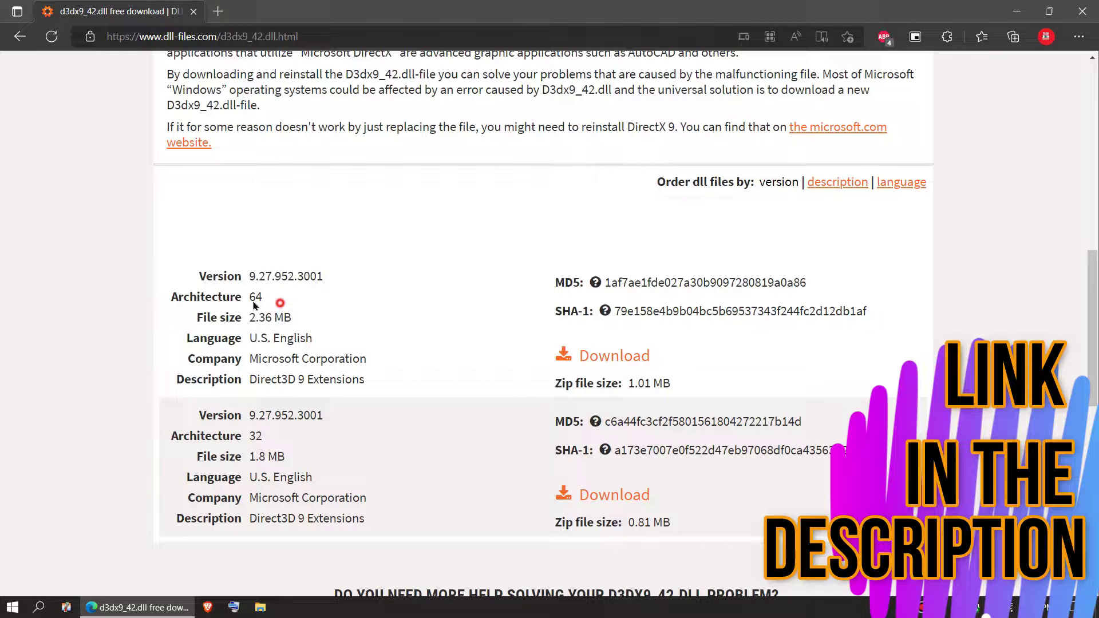
drag(280, 303, 287, 300)
drag(251, 521, 266, 438)
click(61, 430)
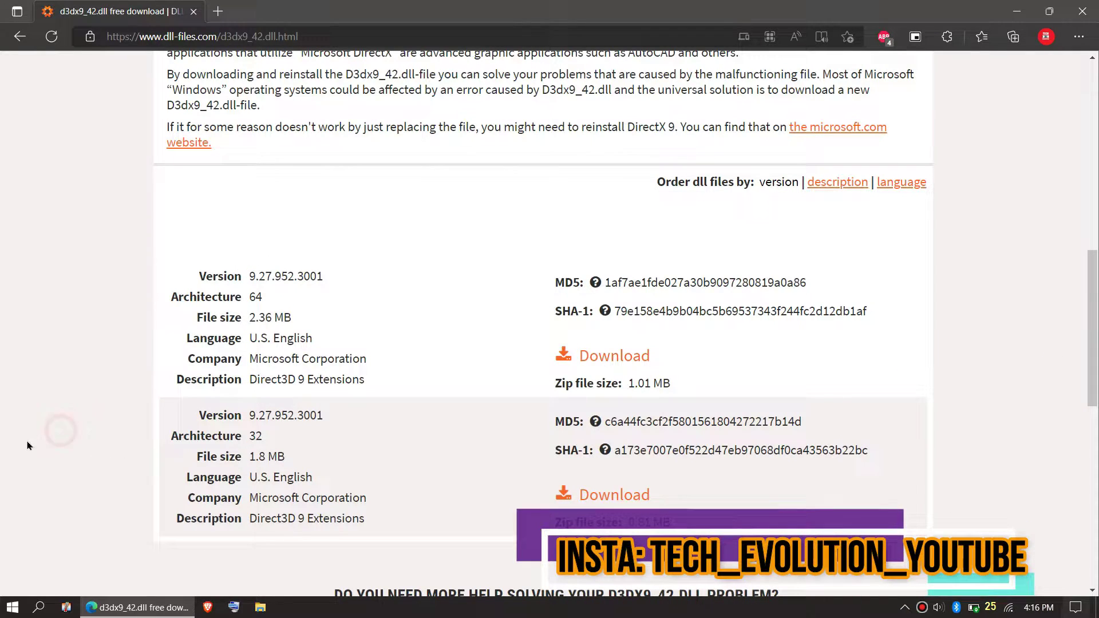
click(10, 607)
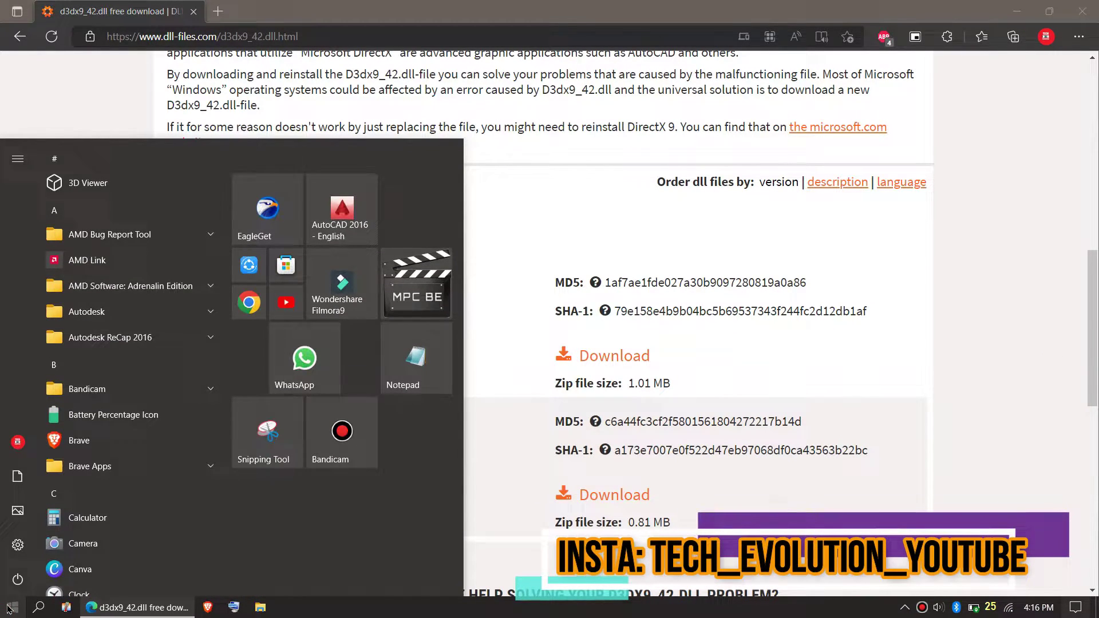
text(sys)
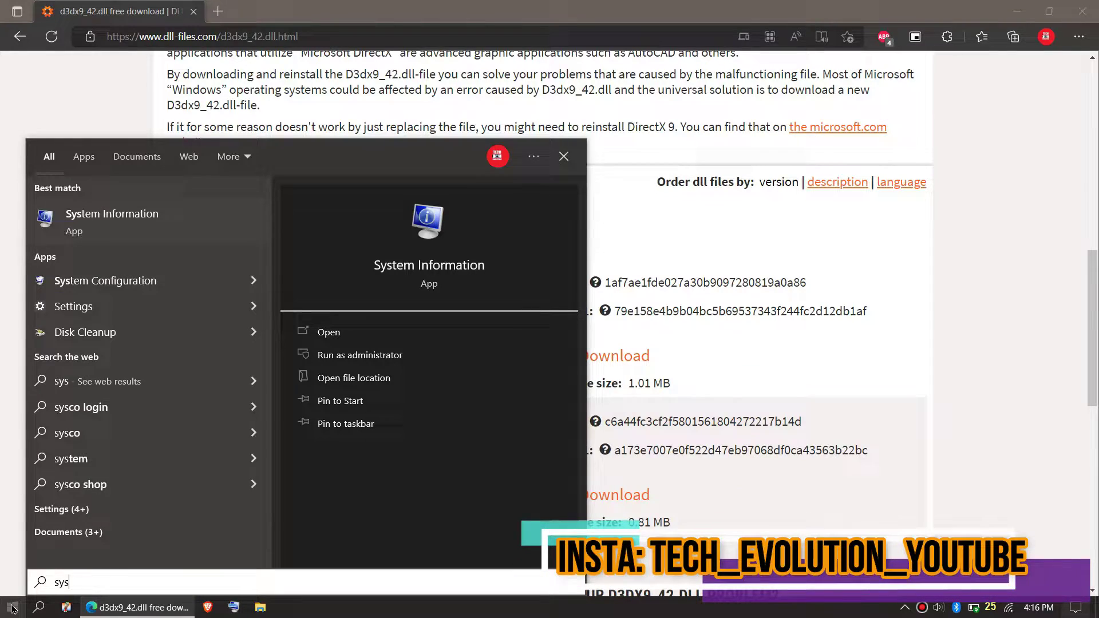
click(172, 212)
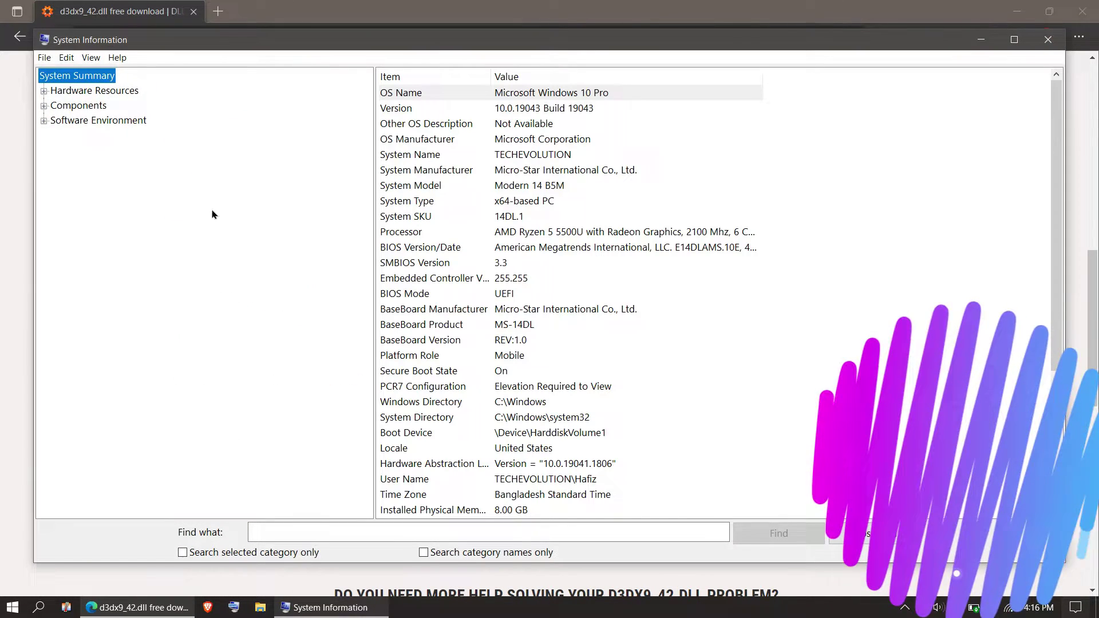
click(523, 198)
click(525, 109)
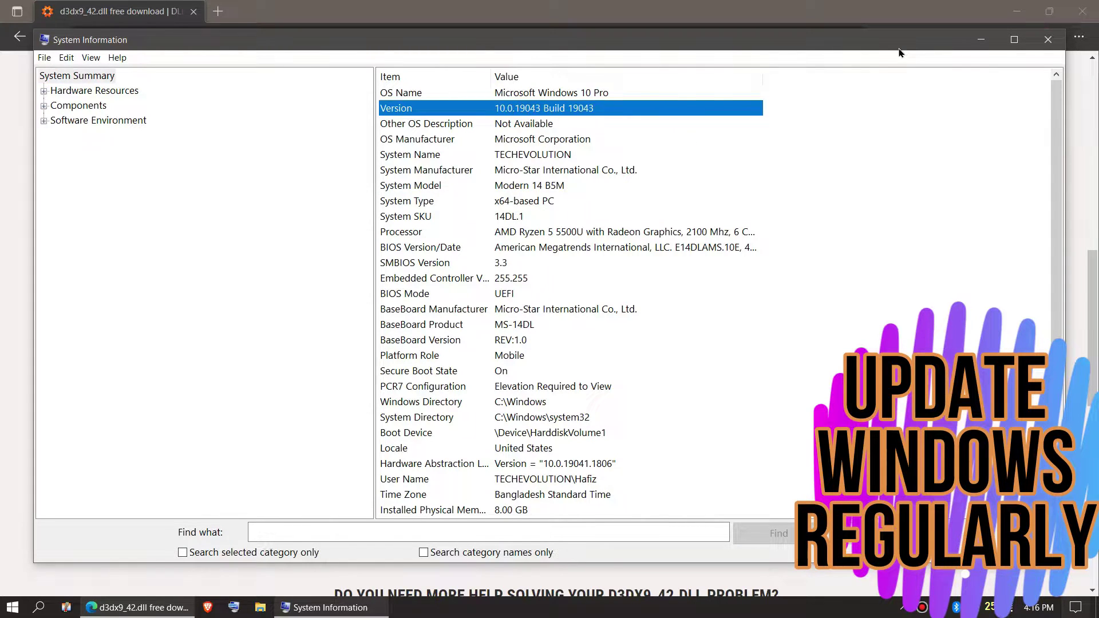
click(1048, 39)
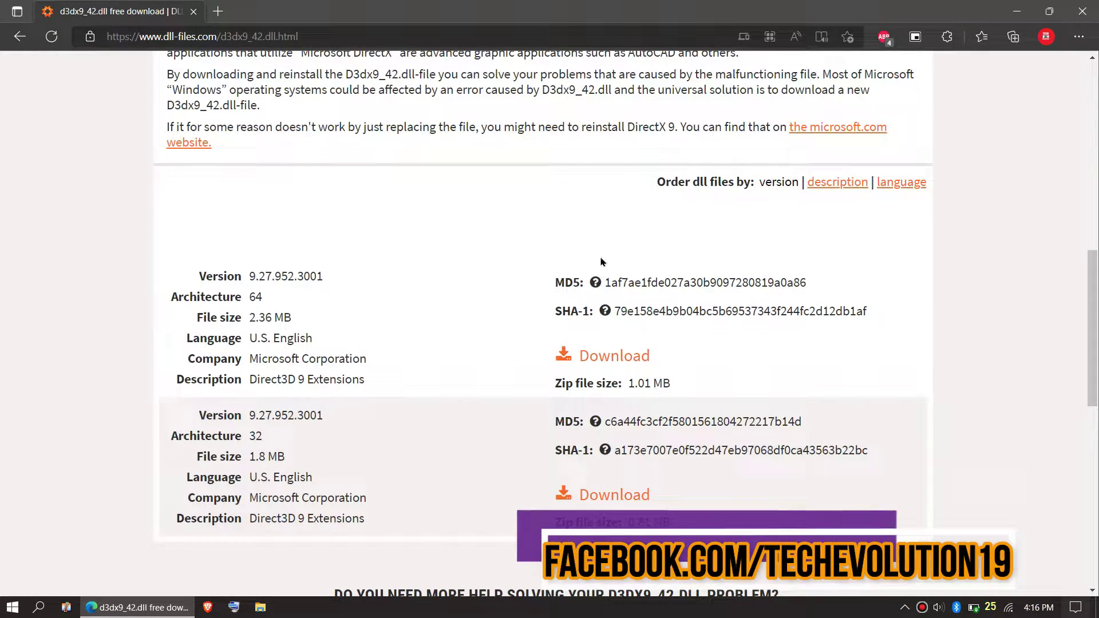
Download the 64-bit d3dx9_42.zip through EagleGet and open the finished archive
click(605, 357)
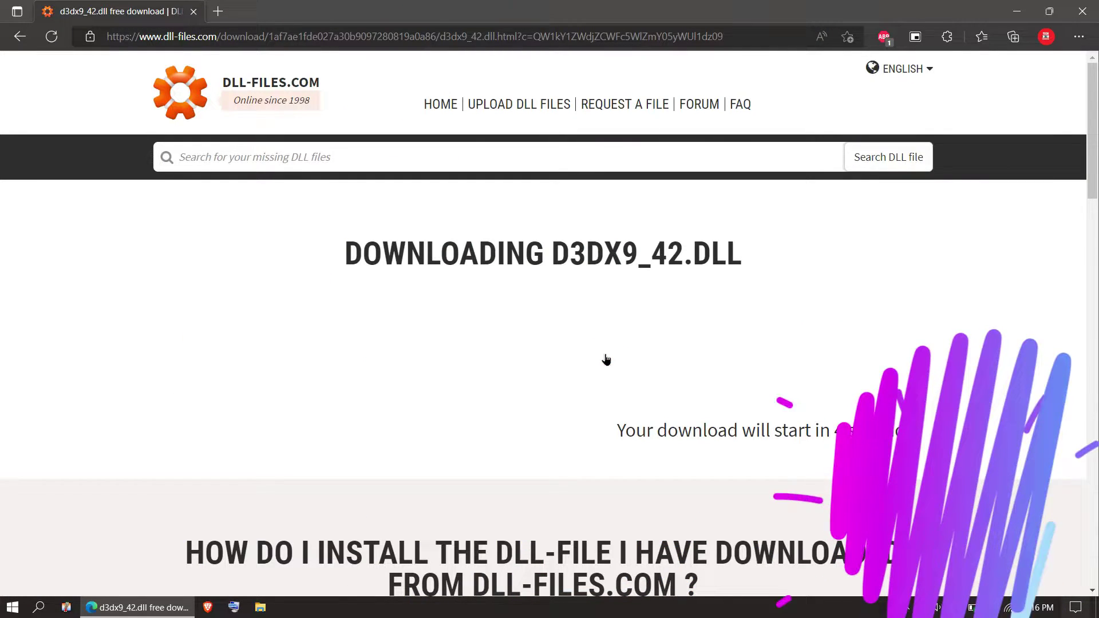
scroll(595, 511, down, 10)
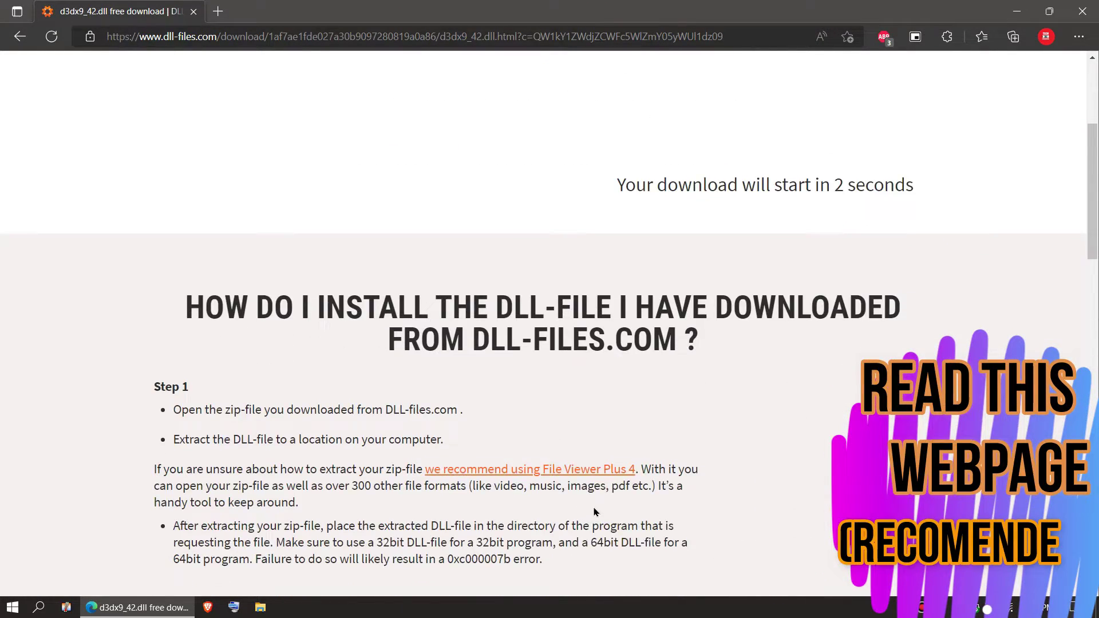
scroll(596, 511, down, 5)
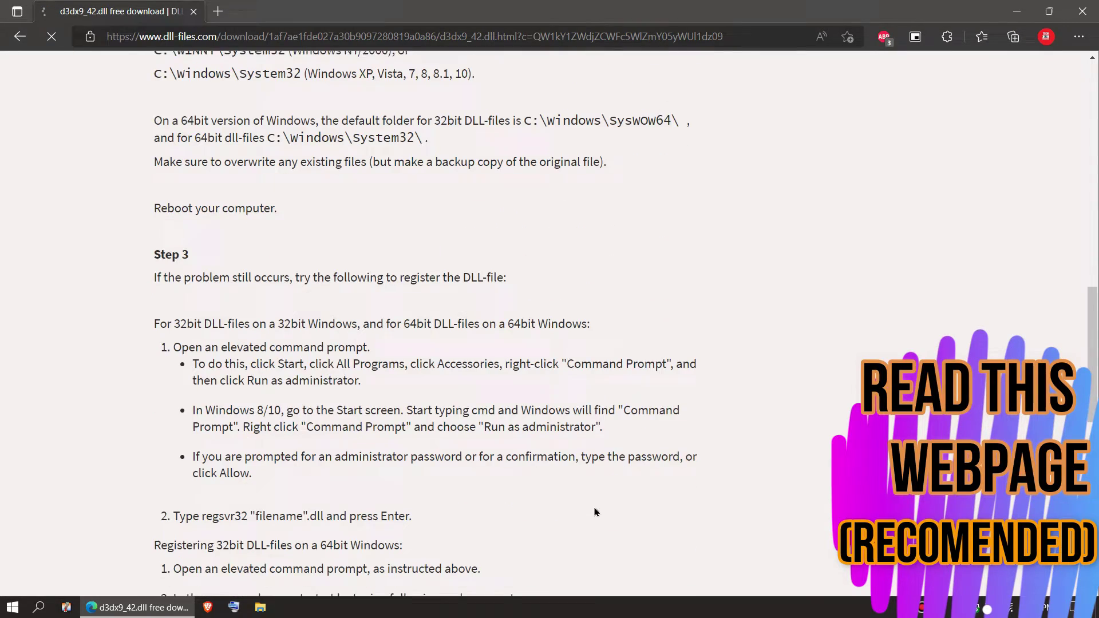
scroll(595, 512, down, 4)
scroll(596, 511, up, 20)
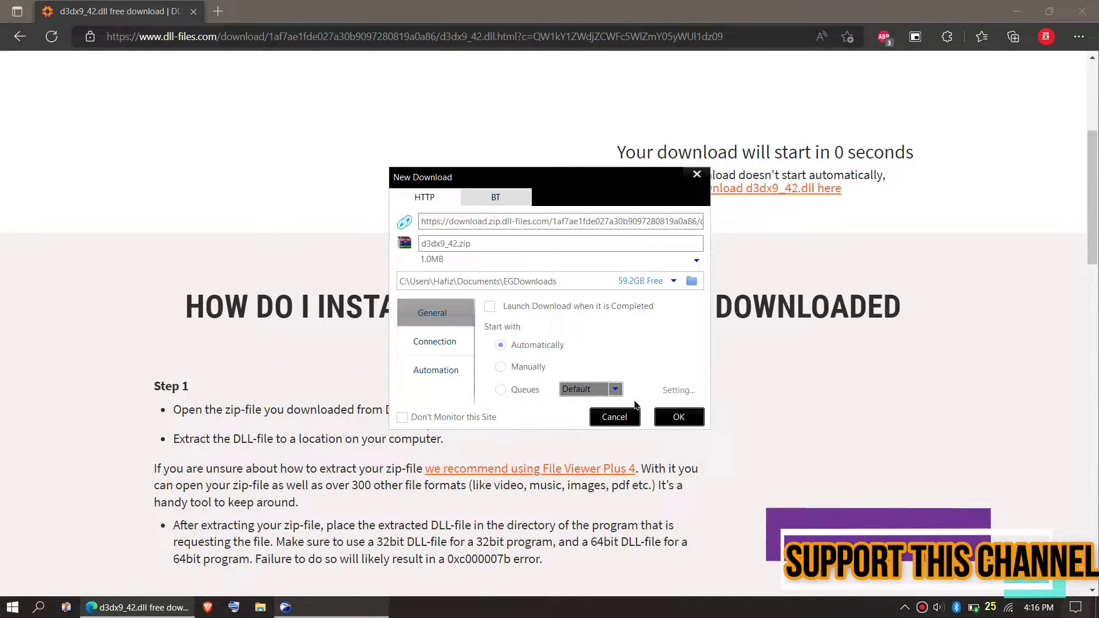
key(Return)
scroll(633, 477, up, 5)
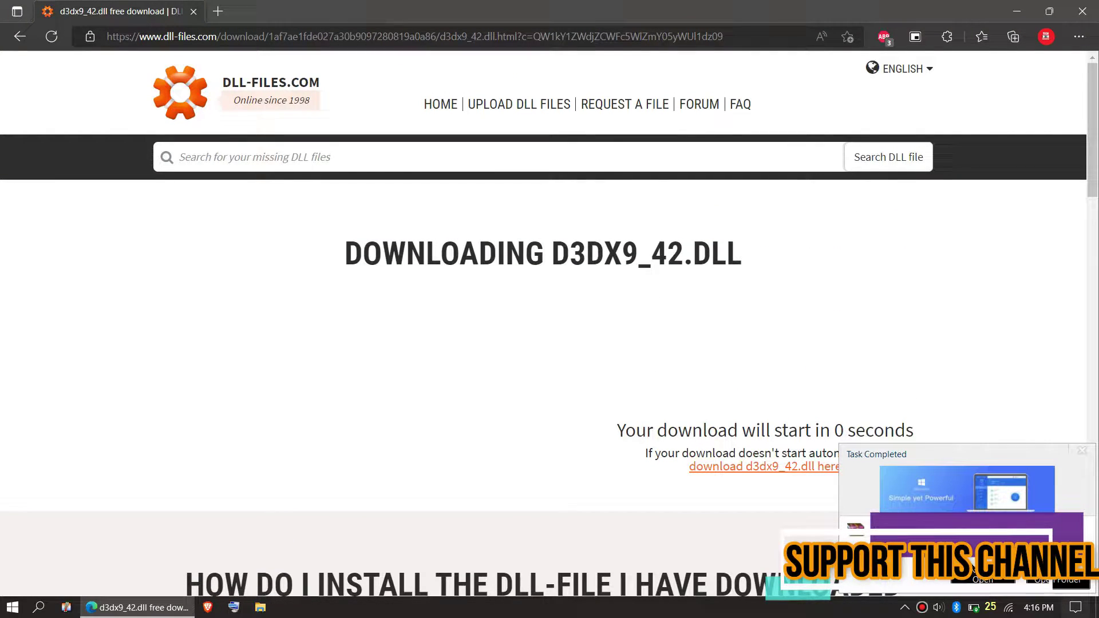
click(978, 578)
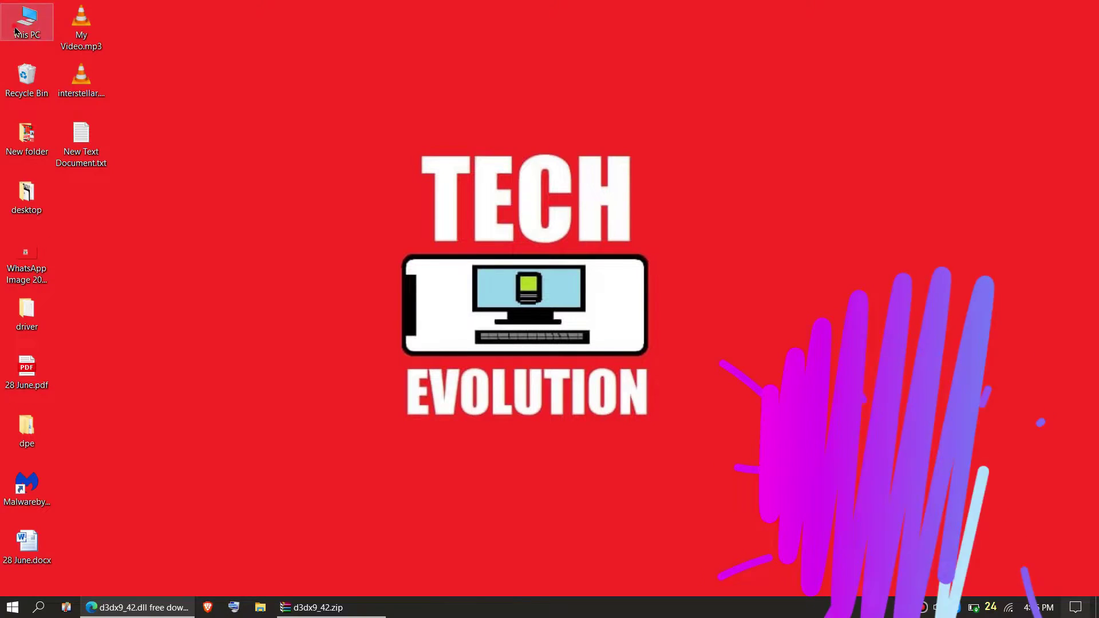
Browse This PC > Local Disk (C:) > Windows down to the System32 folder
double_click(26, 21)
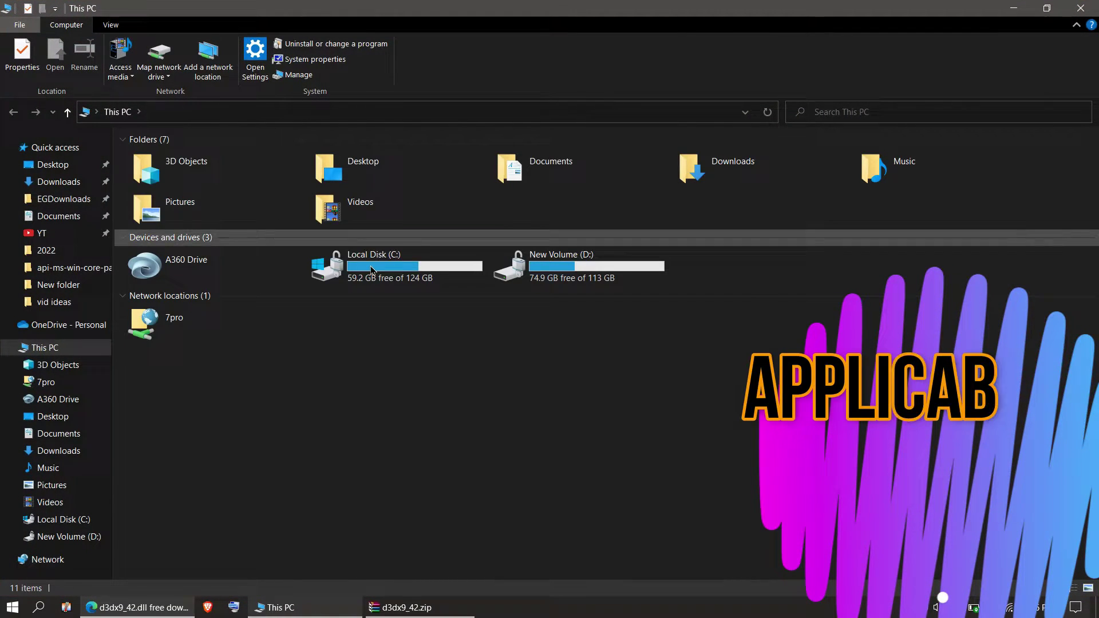
double_click(369, 269)
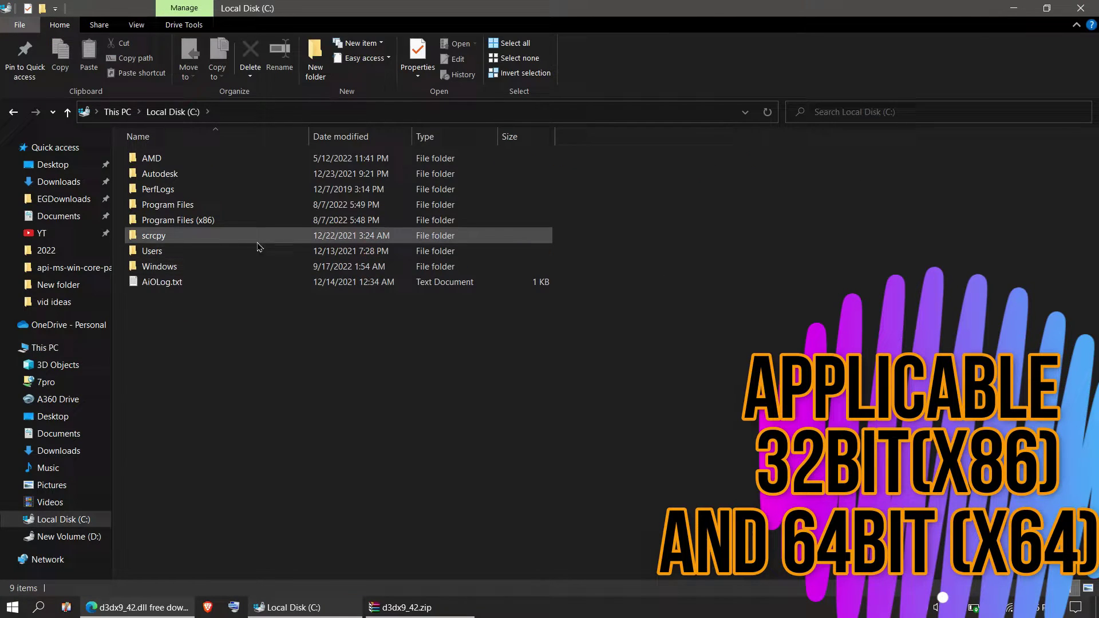
double_click(205, 269)
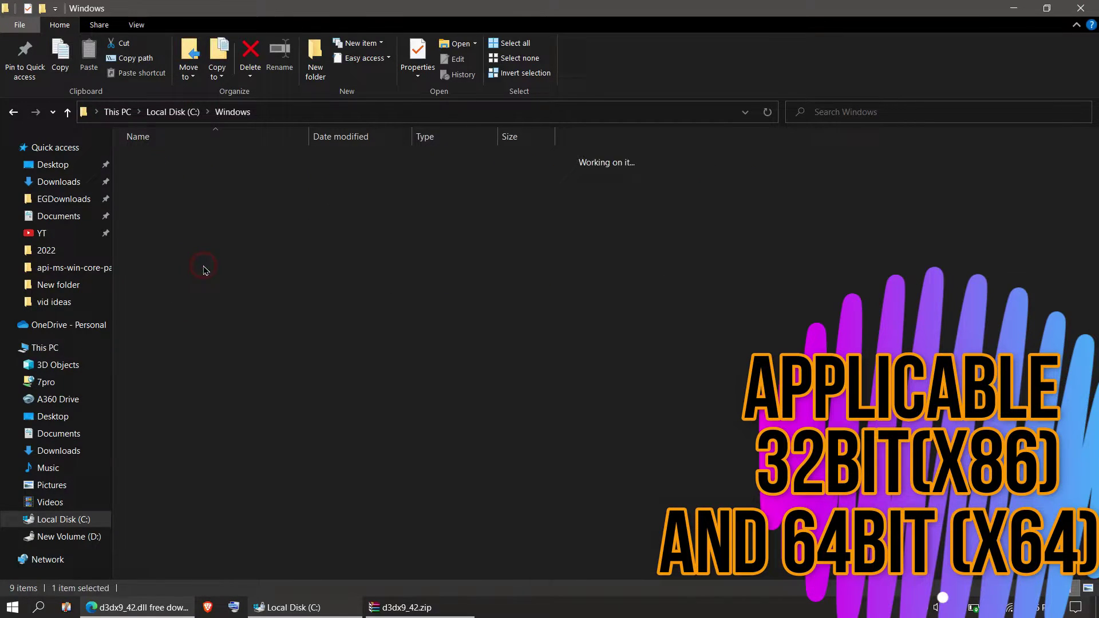
scroll(258, 355, down, 12)
scroll(280, 430, down, 3)
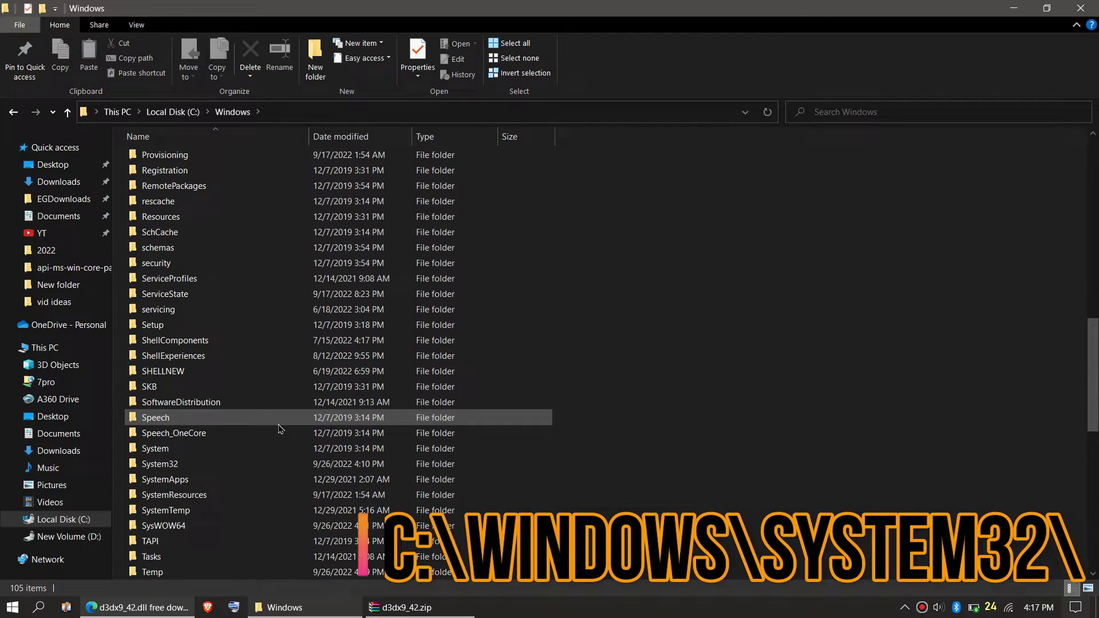
double_click(228, 464)
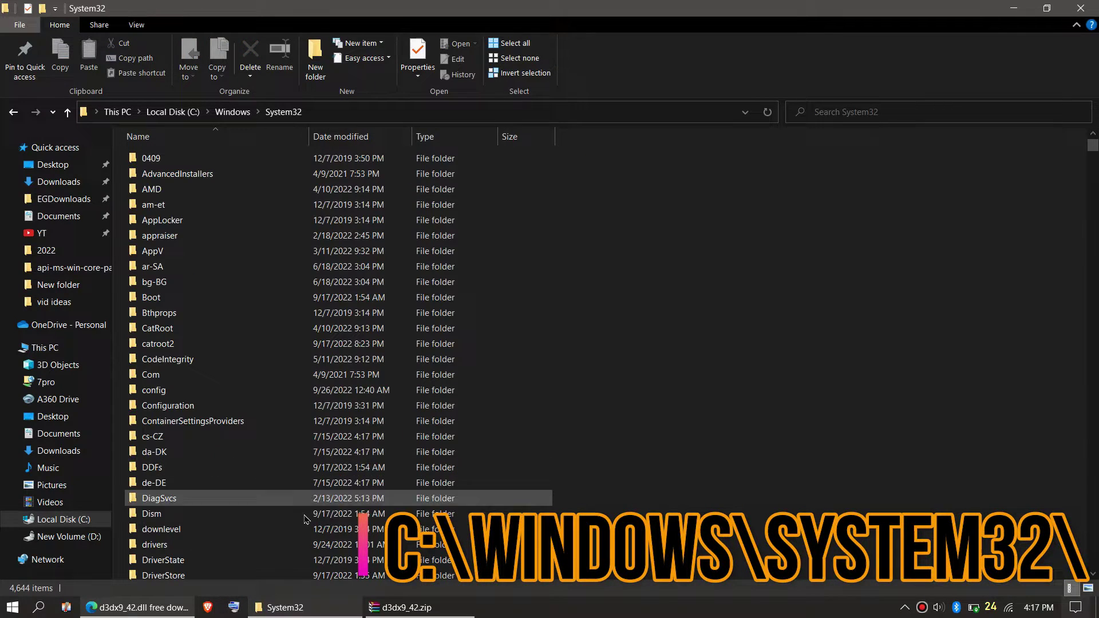
Drag D3DX9_42.dll from the zip archive into System32, approving administrator access
click(463, 612)
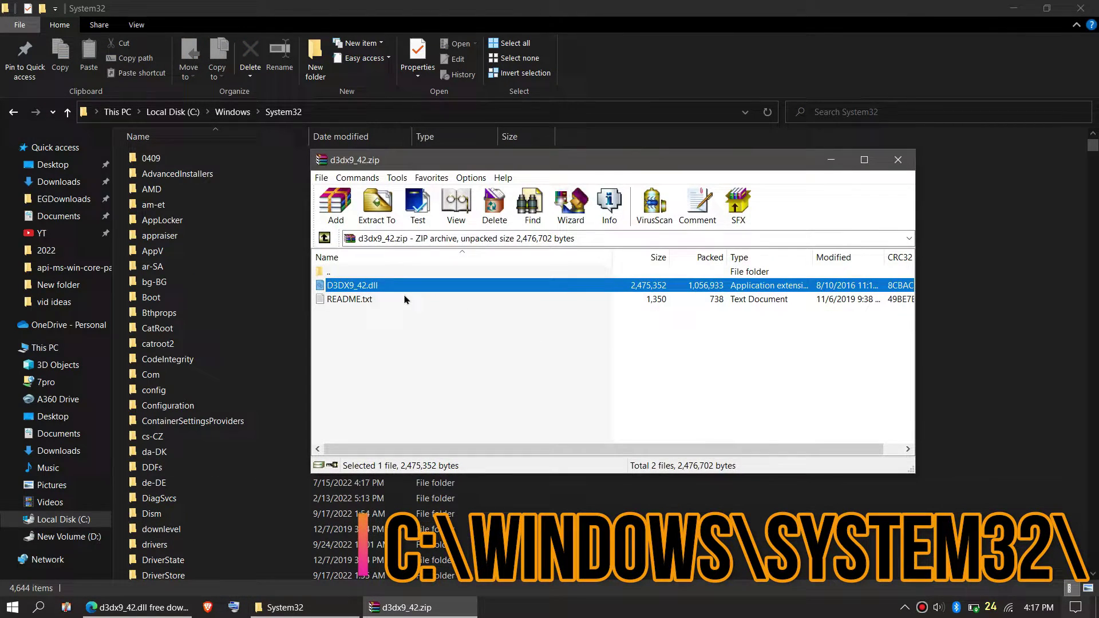
drag(884, 311, 967, 307)
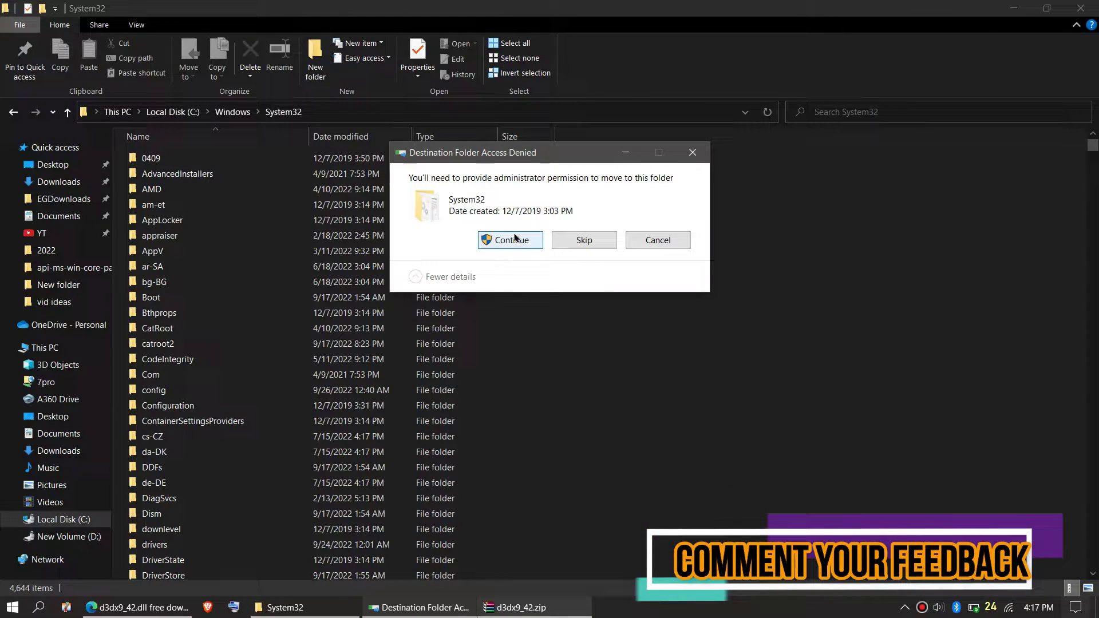
click(511, 240)
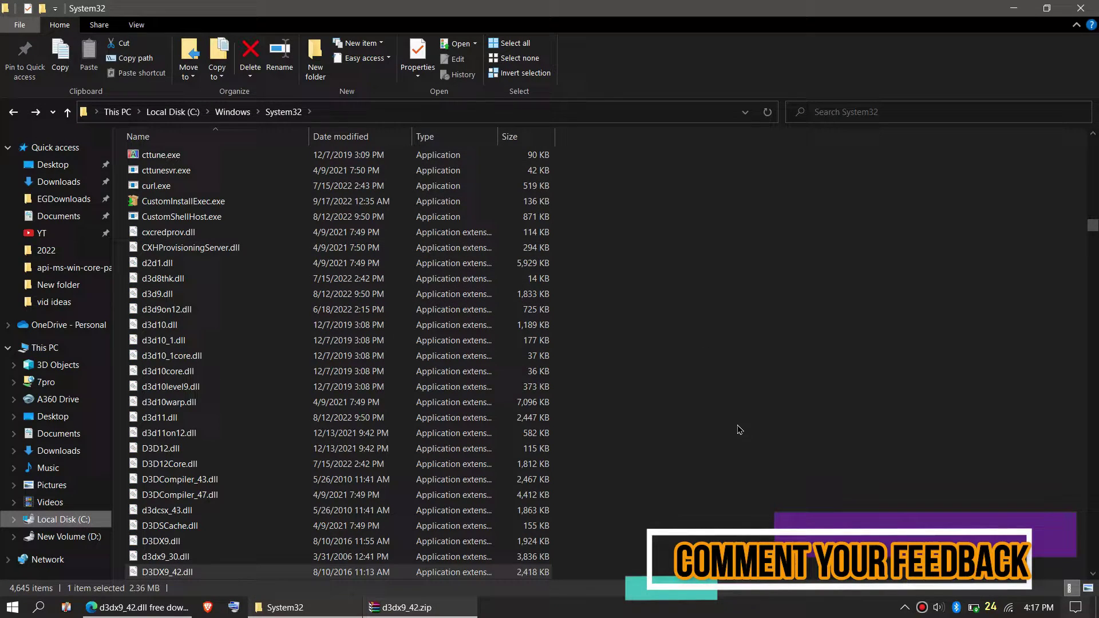
Confirm D3DX9_42.dll (2.36 MB) appears in a System32 search, then minimize Explorer to the desktop
click(861, 111)
click(855, 134)
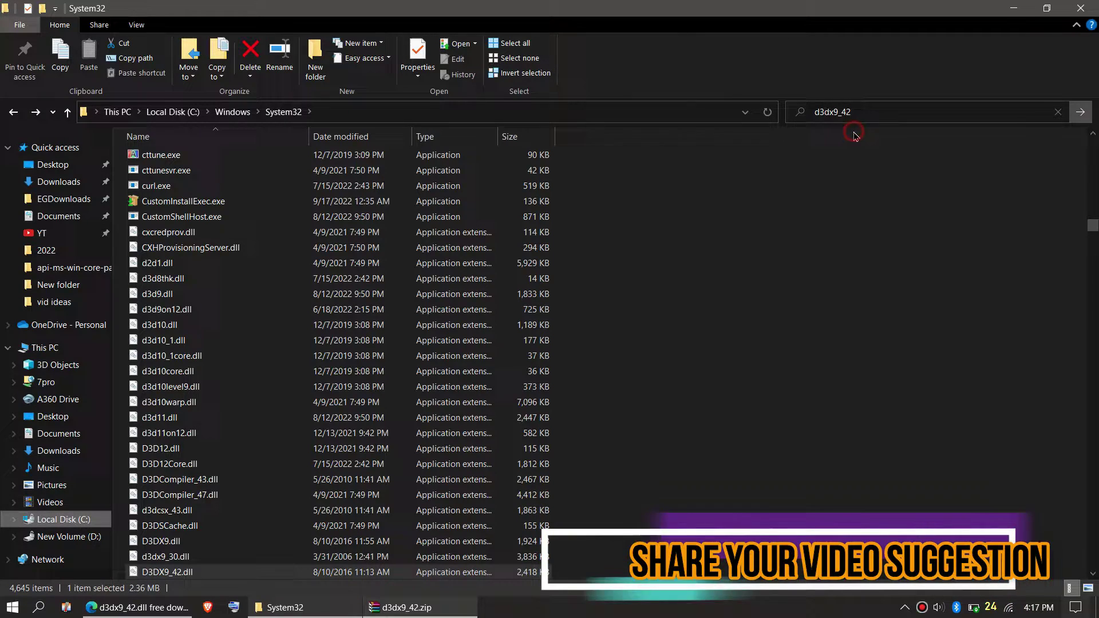
click(708, 152)
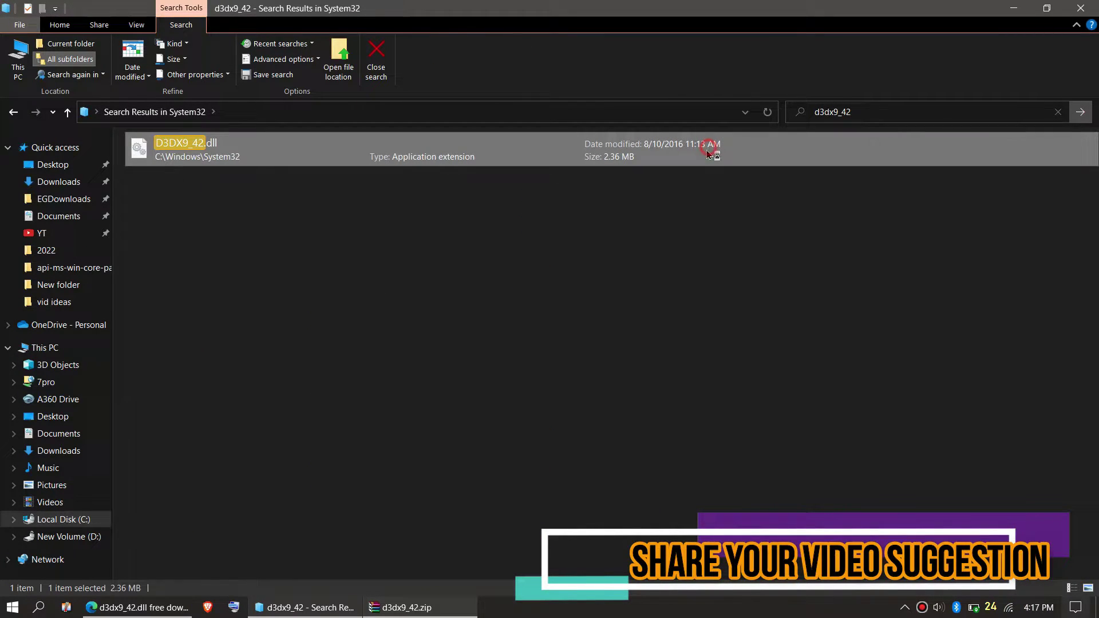
click(1013, 8)
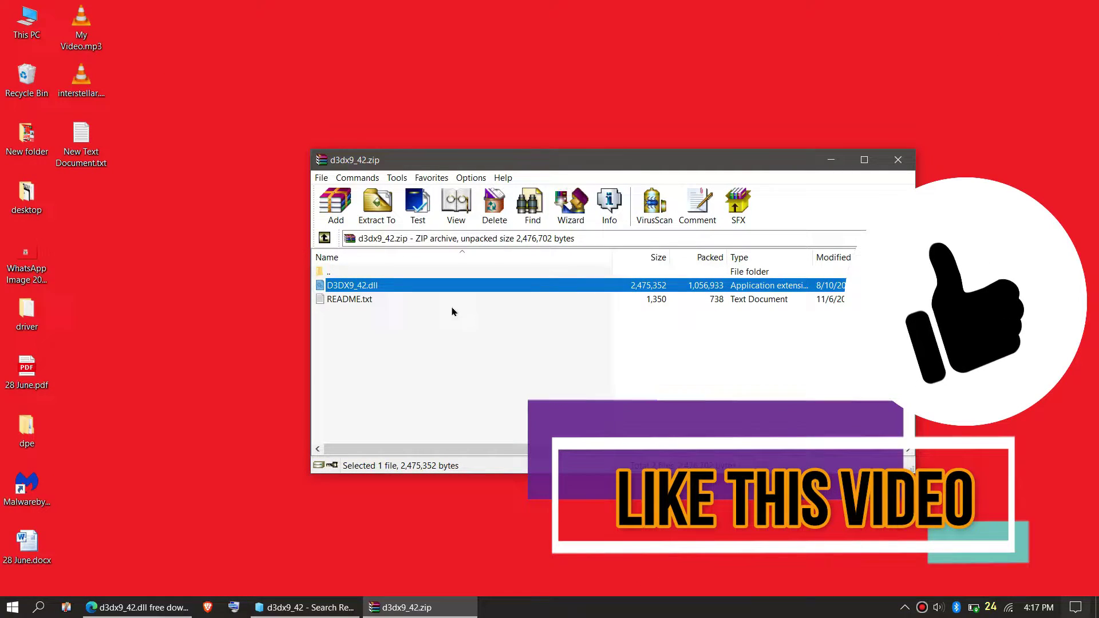
click(12, 608)
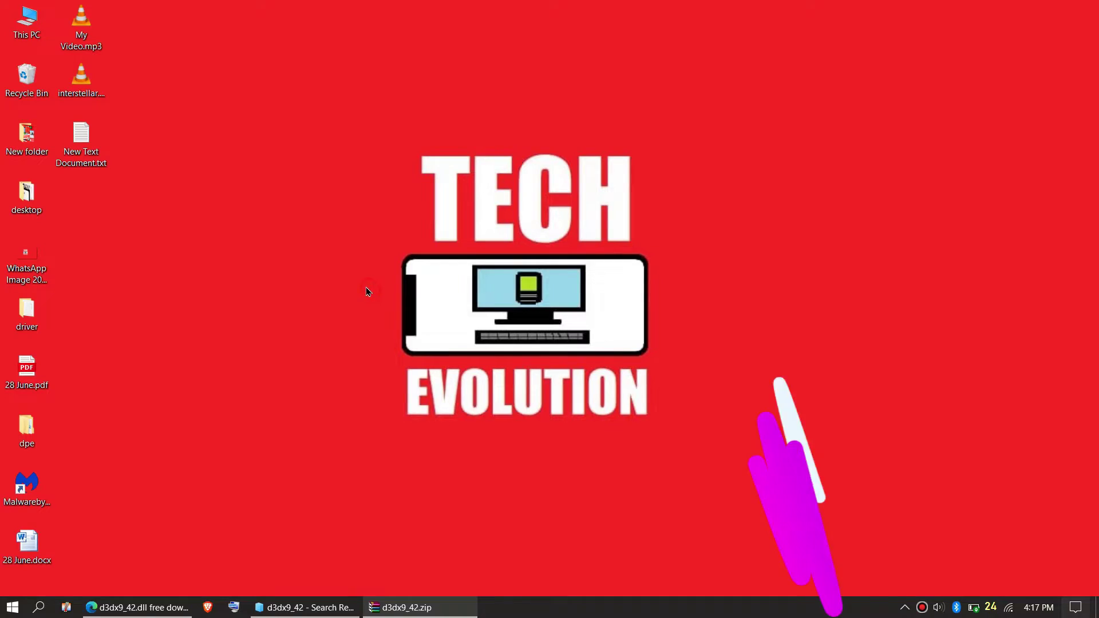
Browse This PC > Local Disk (C:) > Windows down to the SysWOW64 folder
double_click(36, 7)
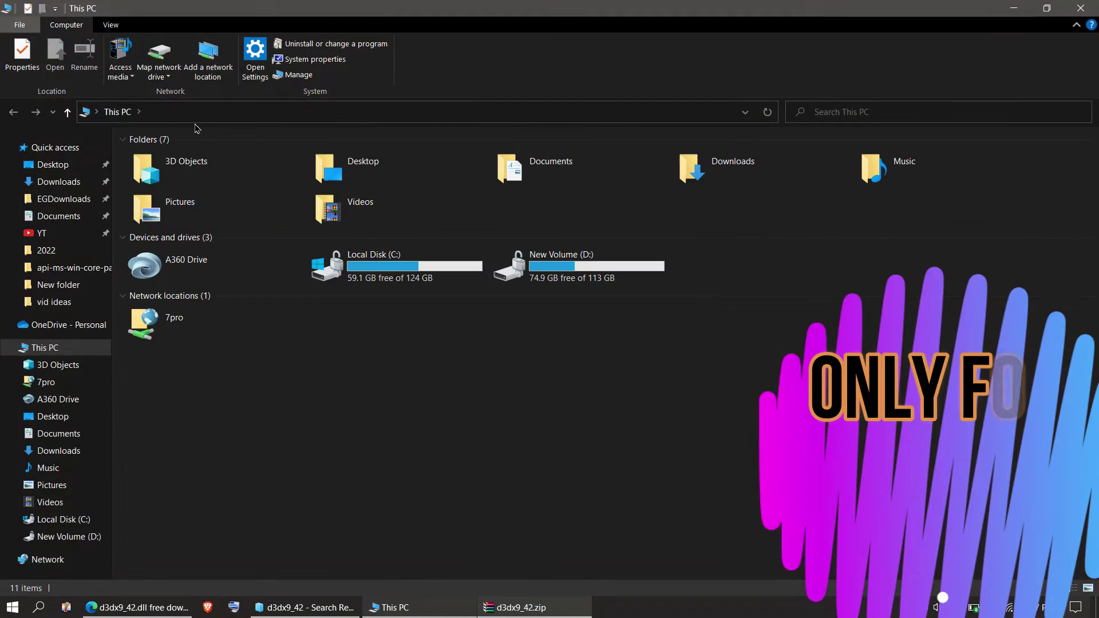
double_click(373, 266)
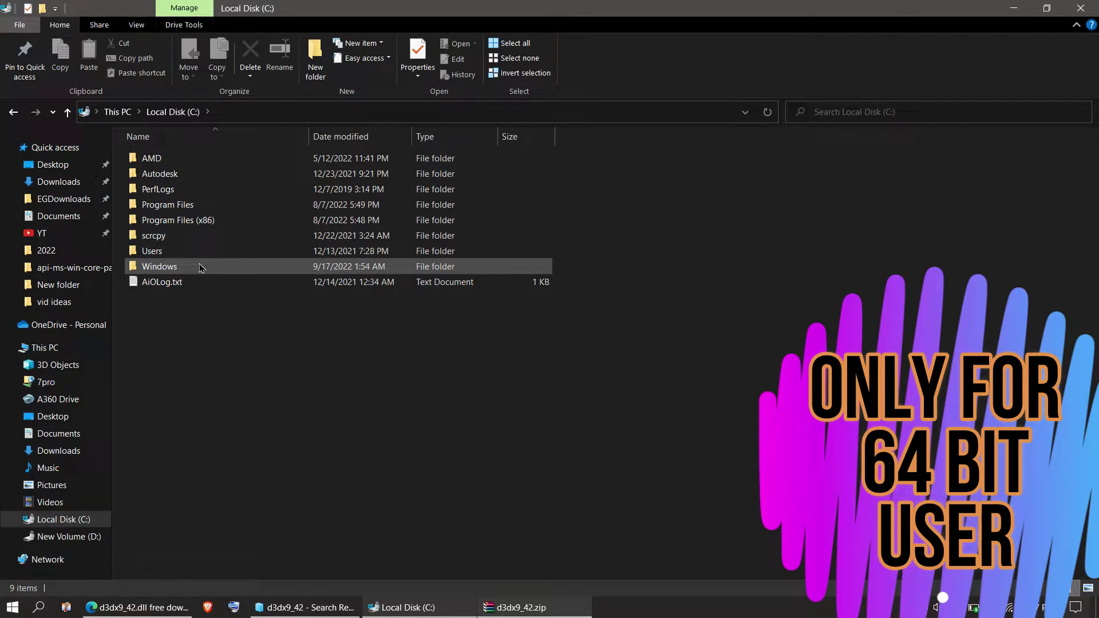
double_click(200, 267)
scroll(229, 372, down, 13)
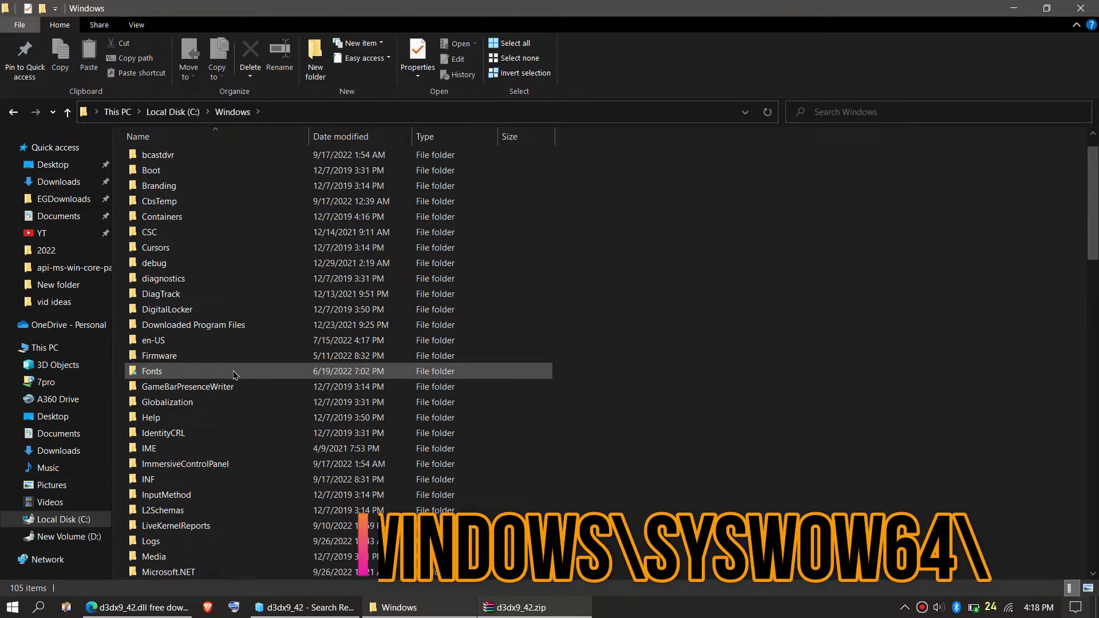
scroll(230, 374, down, 4)
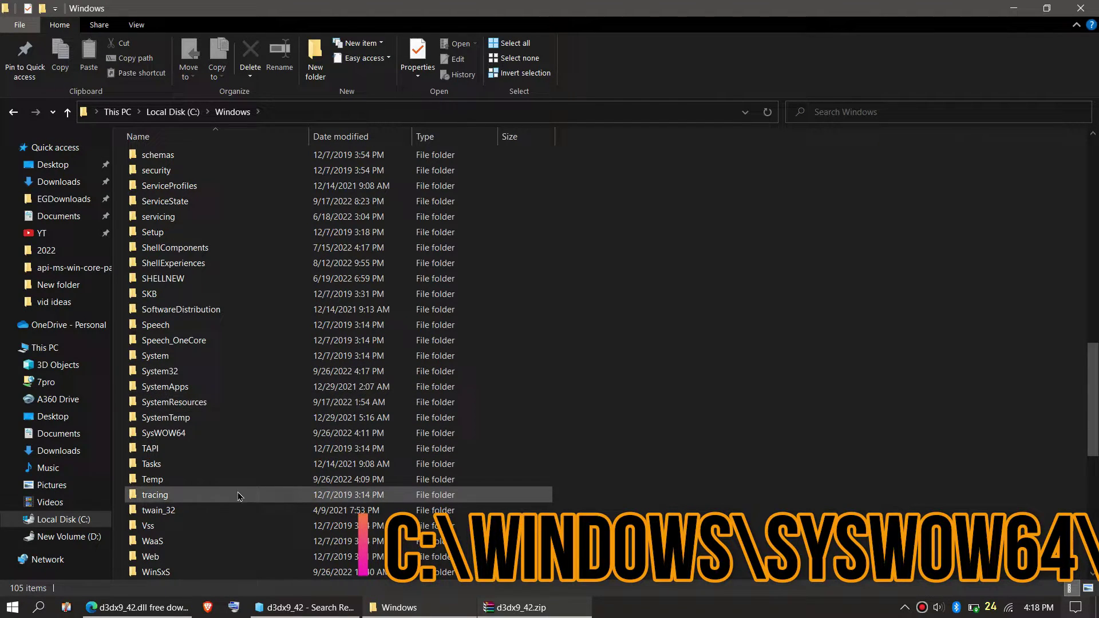
double_click(241, 439)
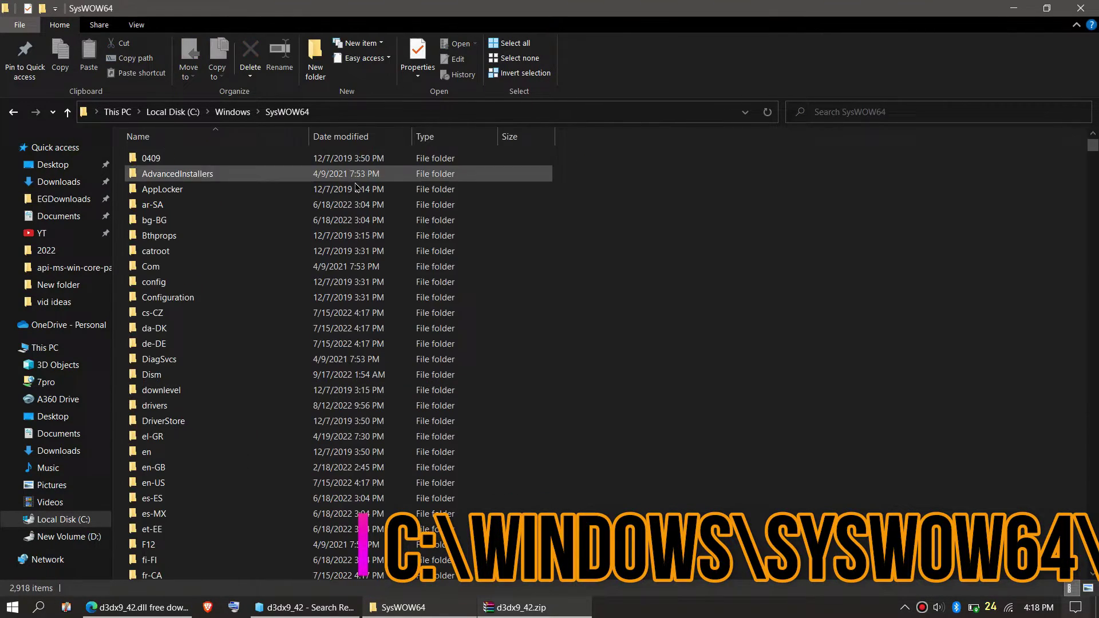
Drag D3DX9_42.dll from the zip archive into SysWOW64, granting administrator permission
click(518, 606)
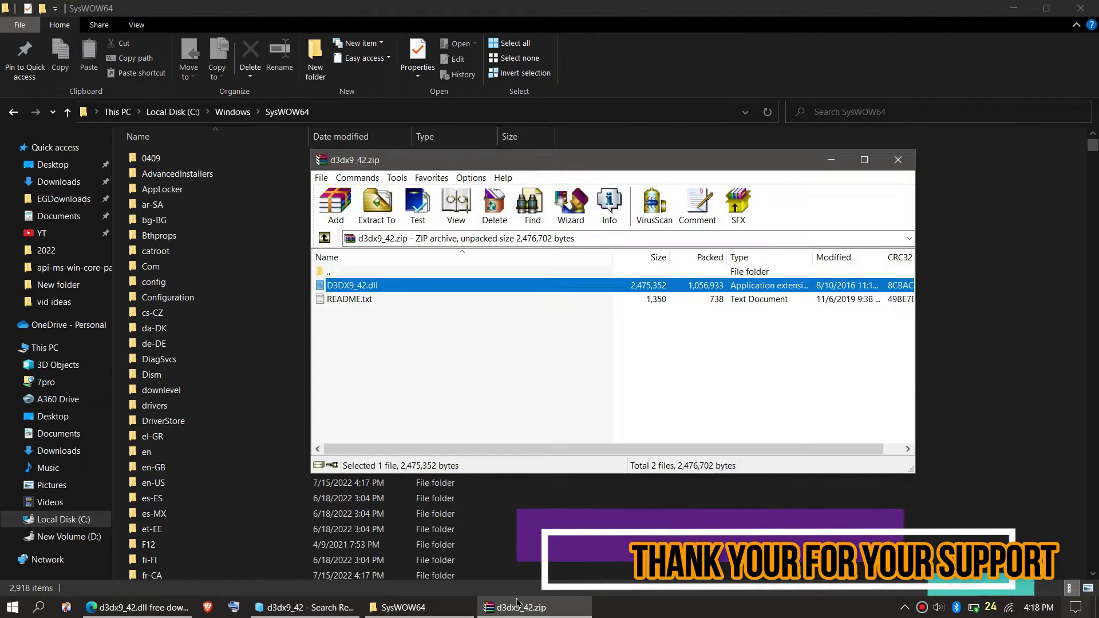
click(517, 285)
drag(971, 313, 974, 315)
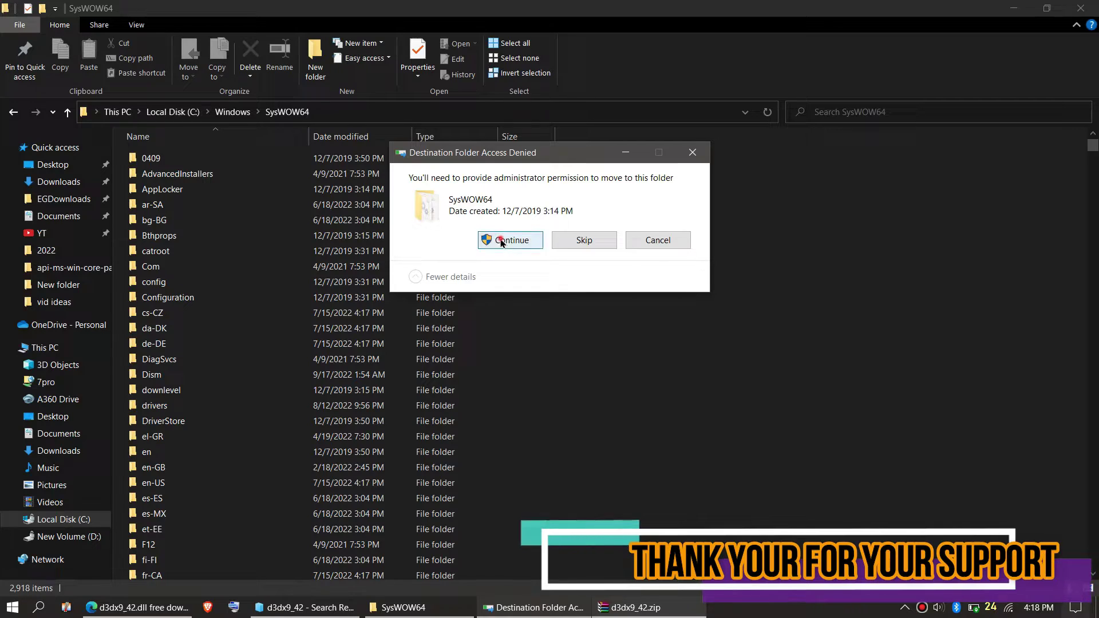
click(501, 241)
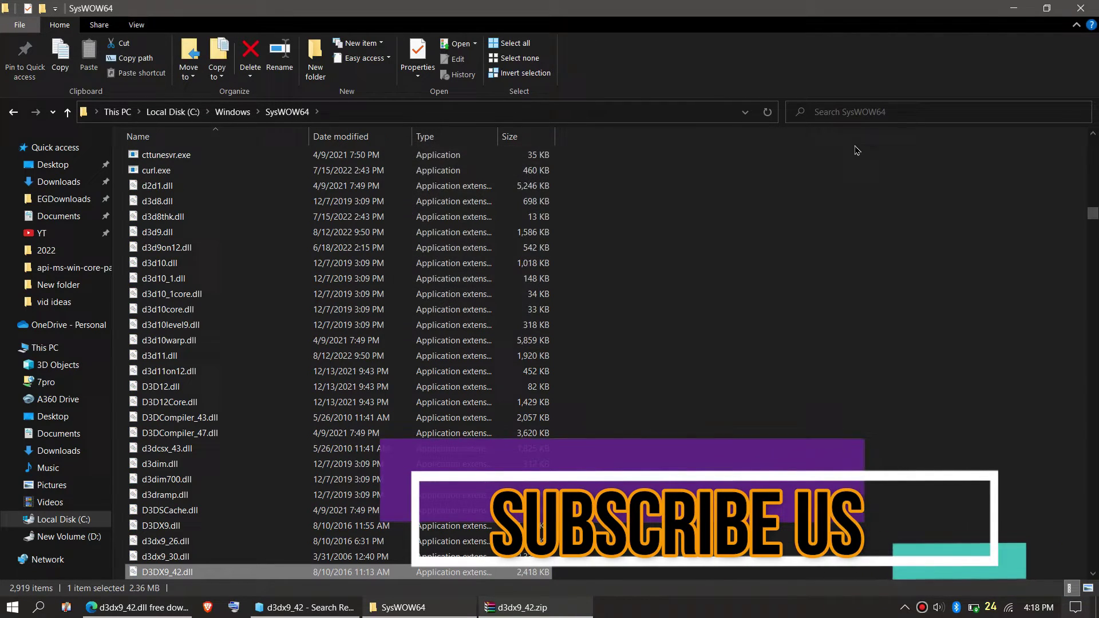
Search SysWOW64 for d3dx9_42 to confirm the DLL, then close the Explorer window
click(860, 110)
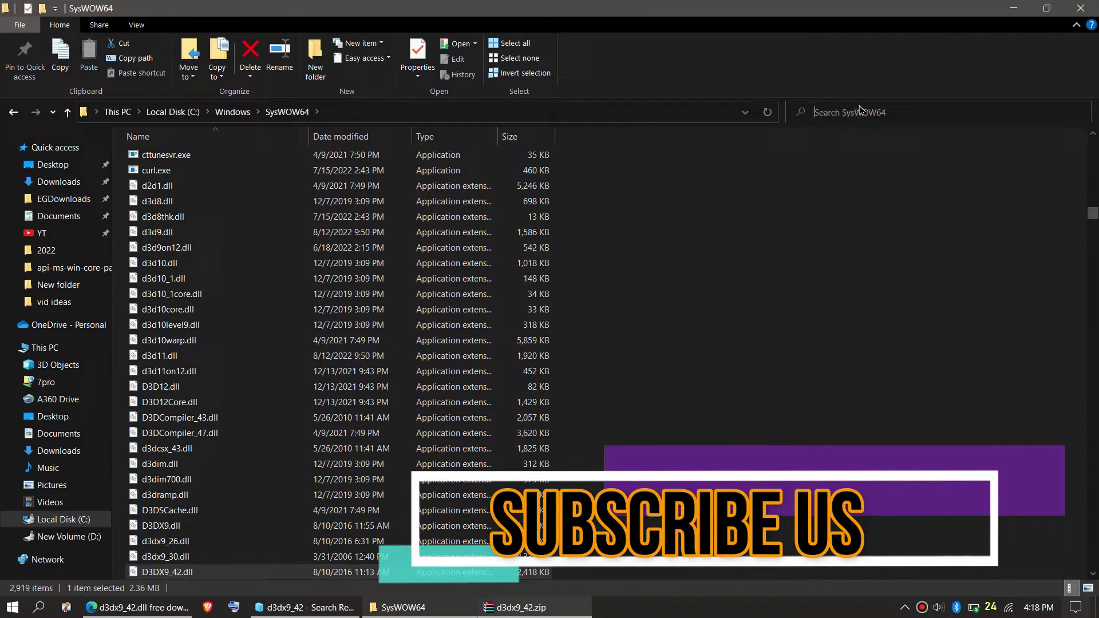
click(840, 134)
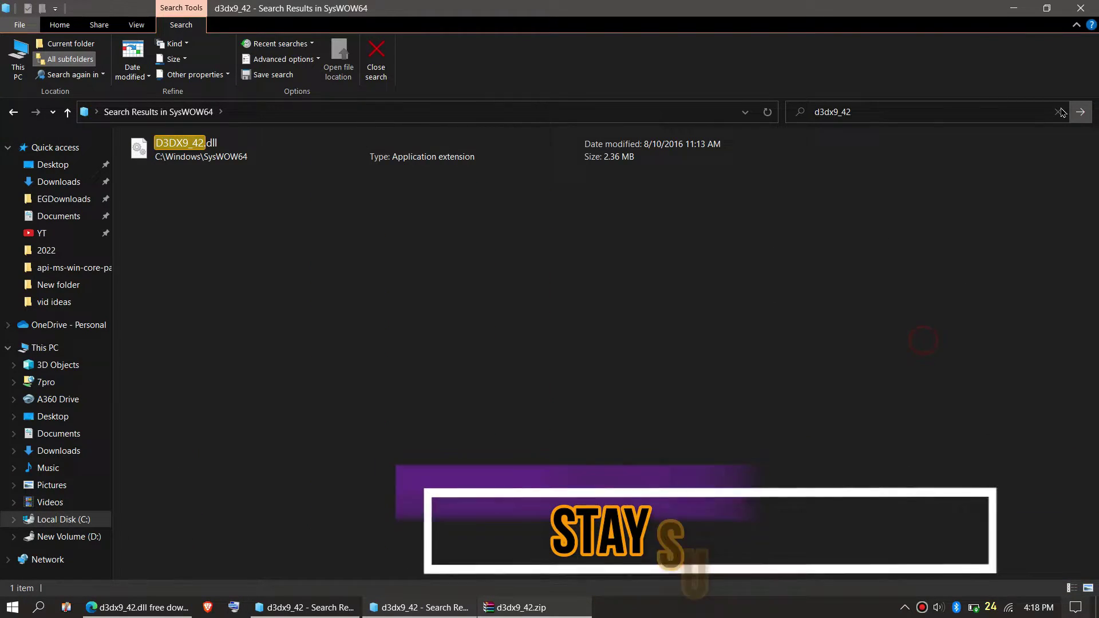
click(1083, 8)
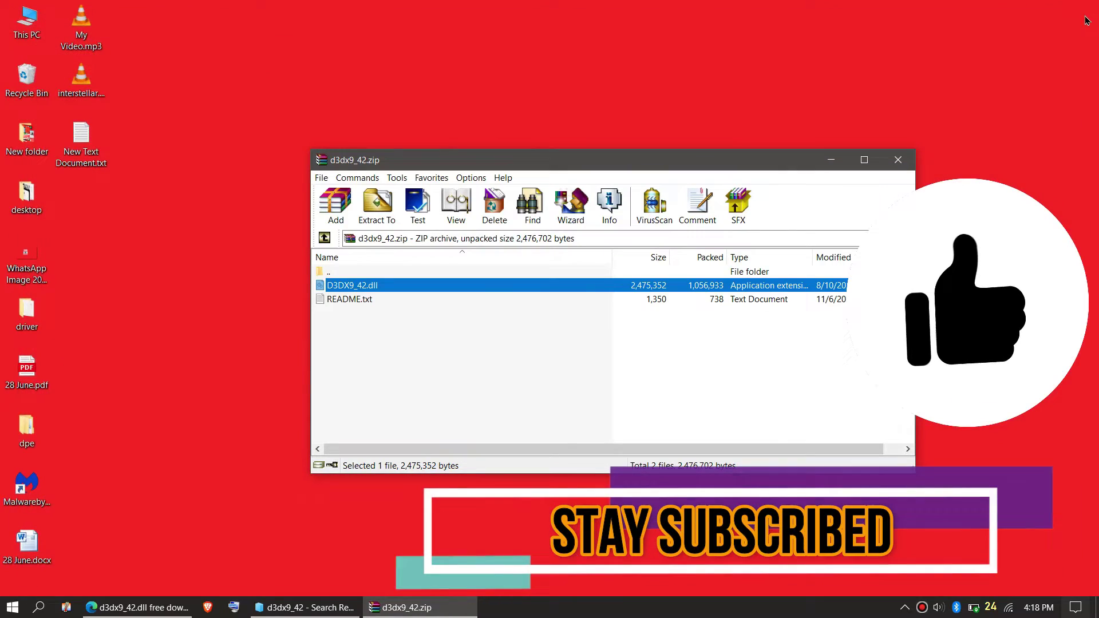
click(3, 602)
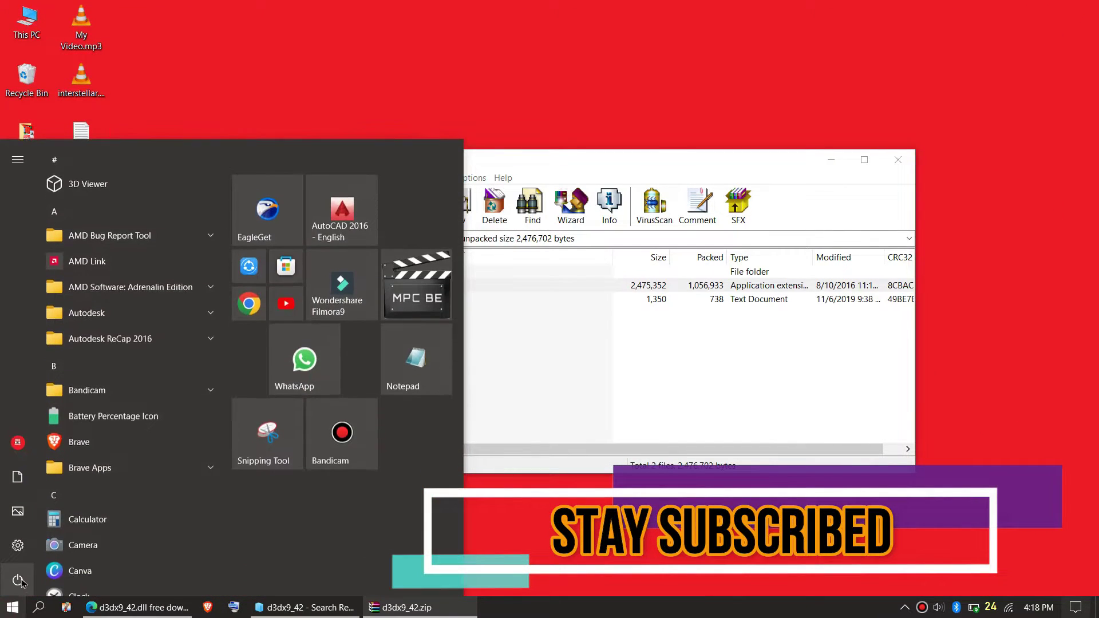
Open the 'DirectX End-User Runtime Web Installer - Microsoft' result from the 'directx download' search
click(18, 579)
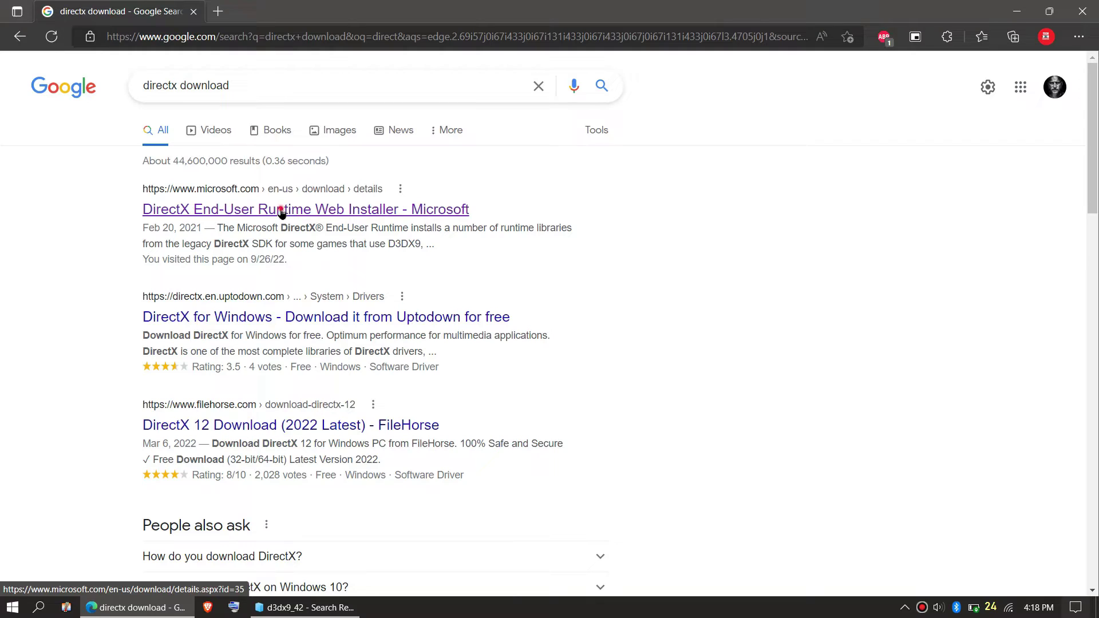
click(282, 211)
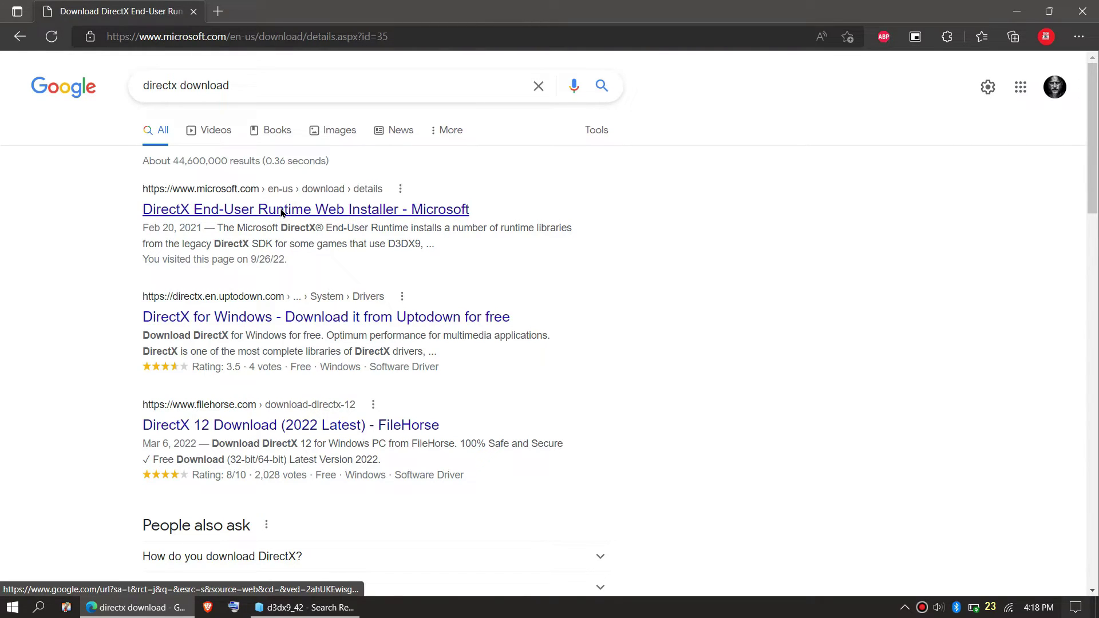
Start the DirectX End-User Runtime Web Installer download and expand its Install Instructions
scroll(298, 278, down, 3)
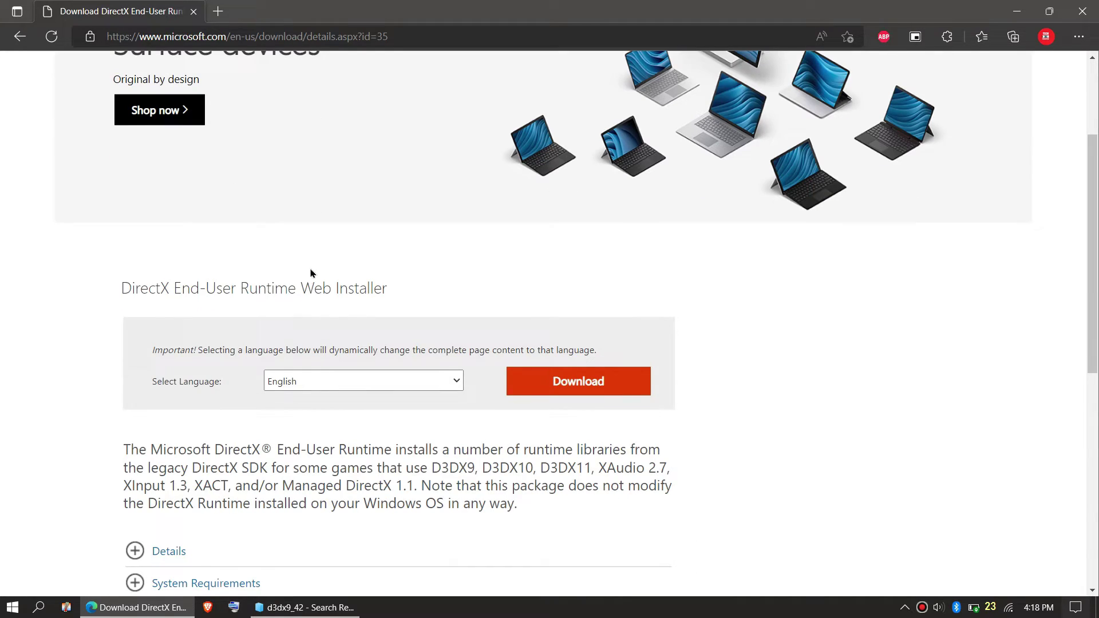
scroll(344, 372, down, 3)
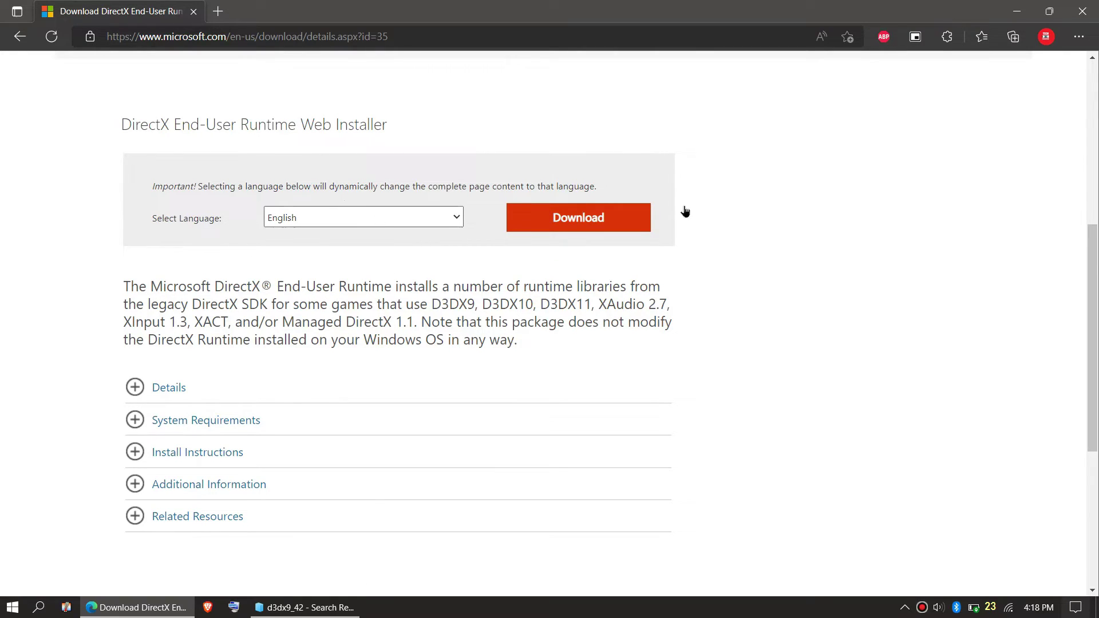
click(621, 218)
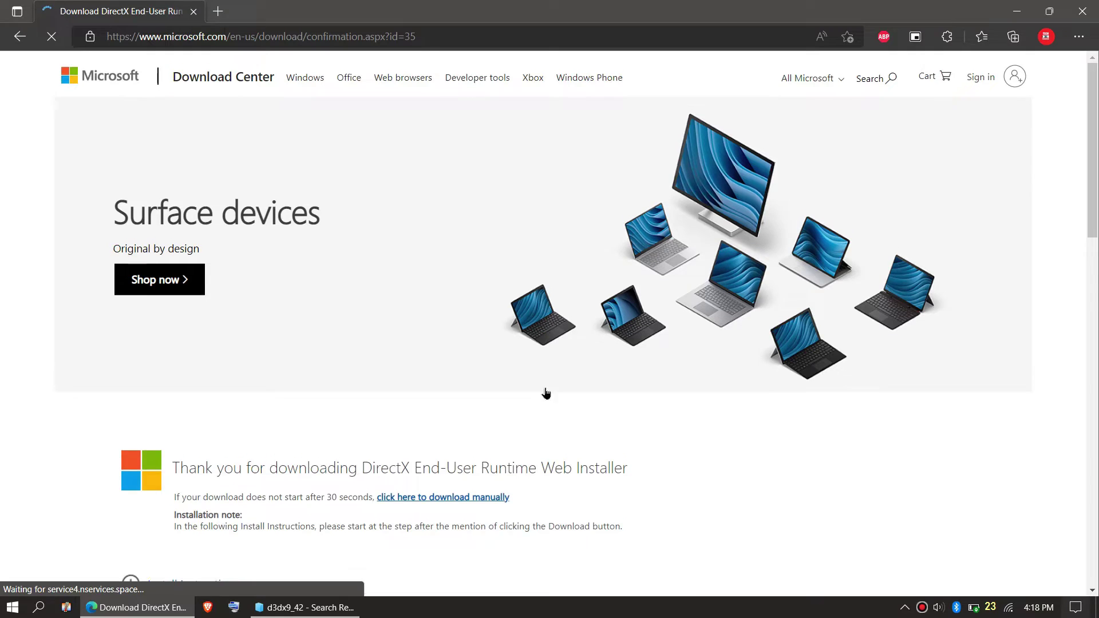
scroll(545, 408, down, 2)
click(172, 441)
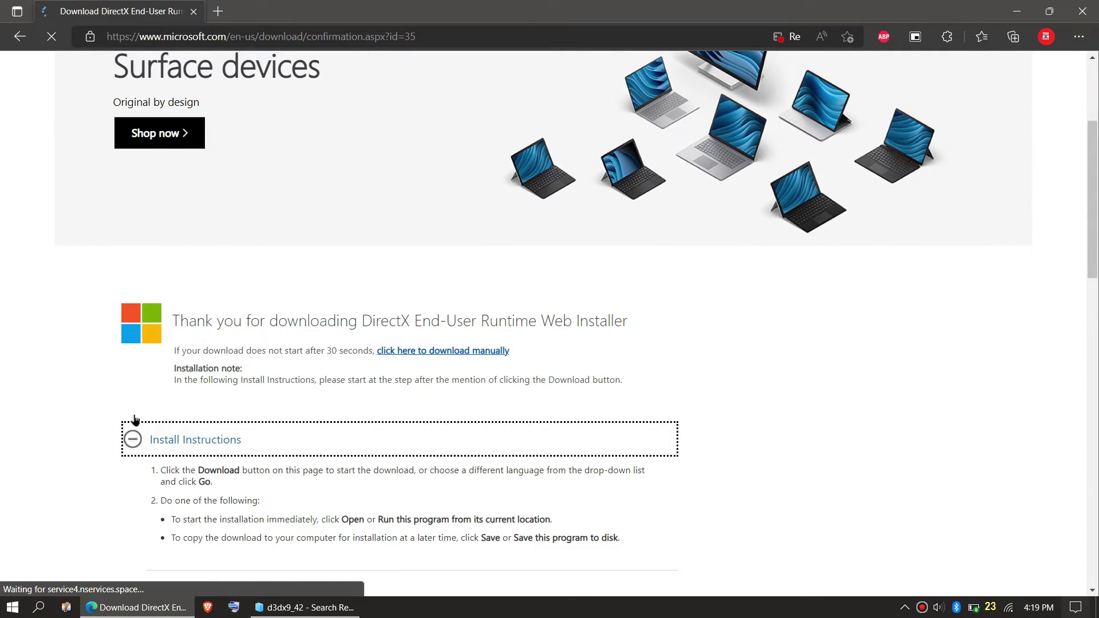
scroll(234, 267, down, 5)
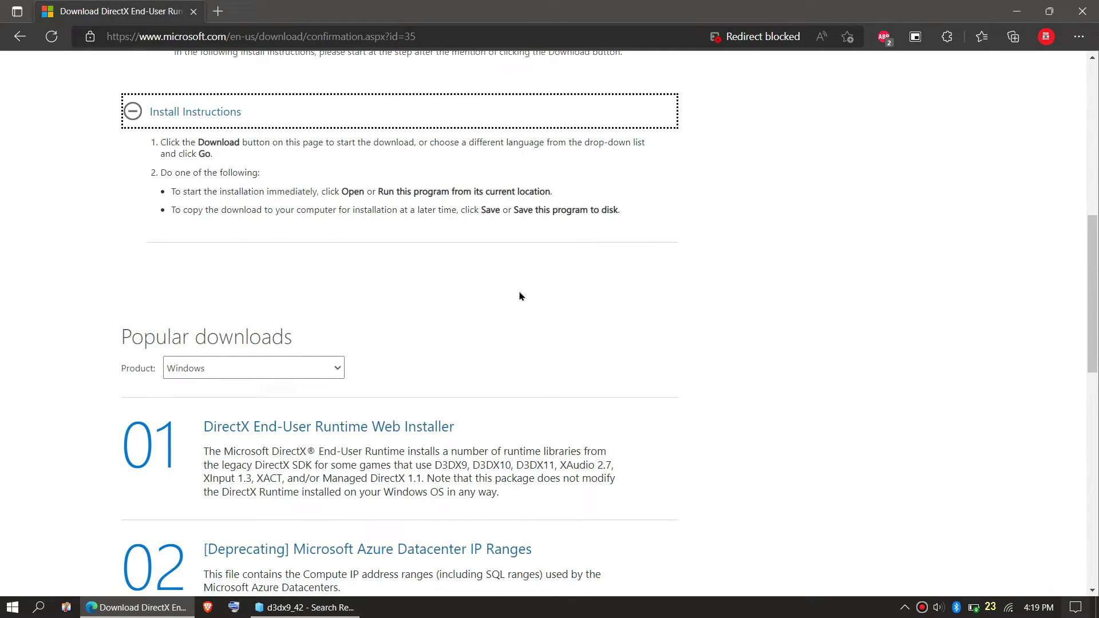
Select the dxwebsetup.exe file name field in EagleGet's New Download dialog
click(475, 244)
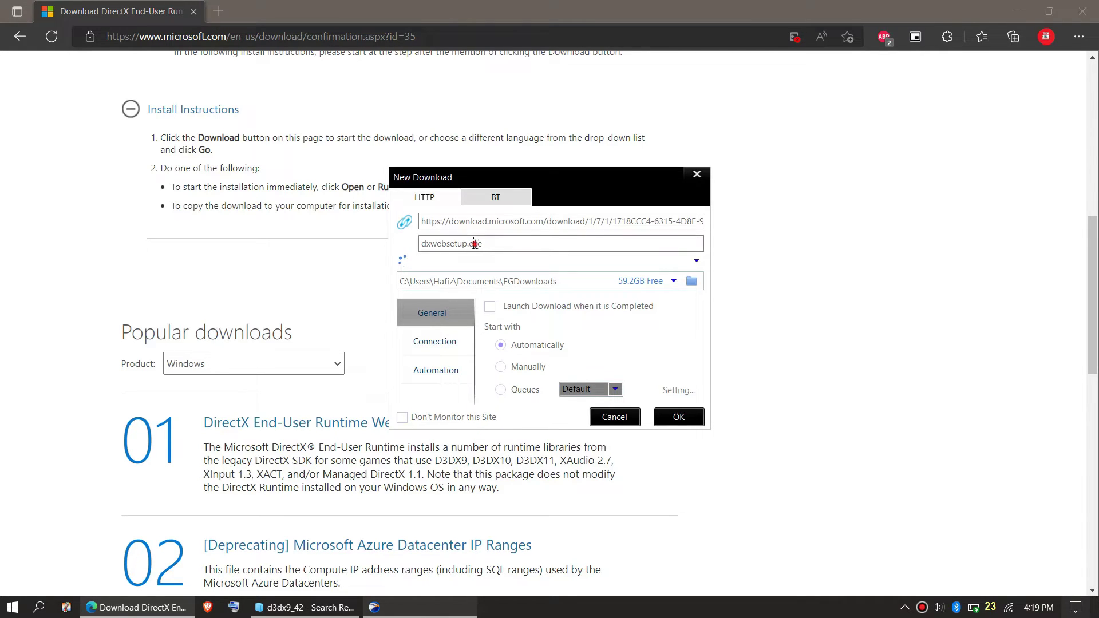